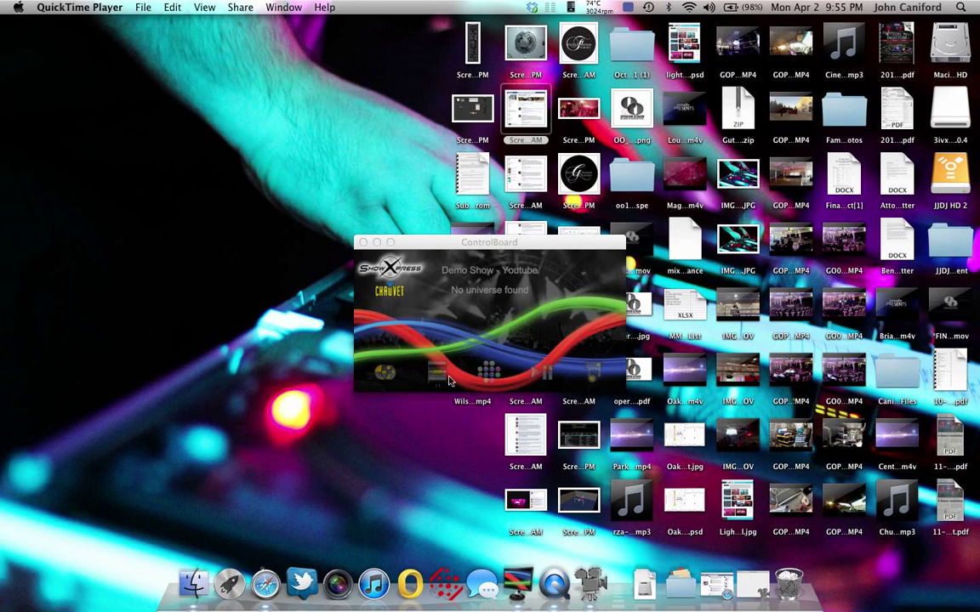
# - Open the Editor for a new scene, then widen it and move it up and left
pyautogui.click(385, 371)
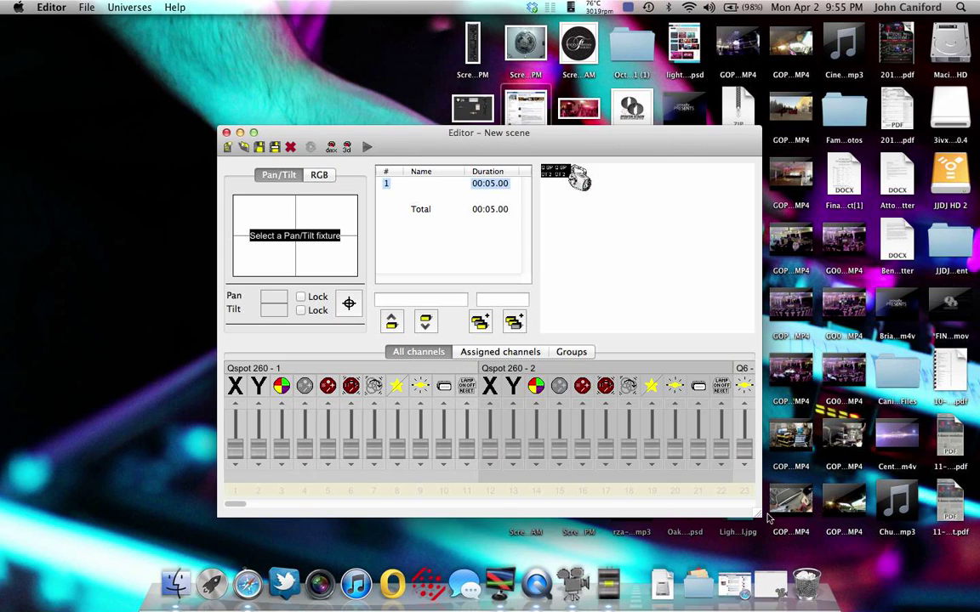
pyautogui.moveTo(759, 516); pyautogui.dragTo(949, 509)
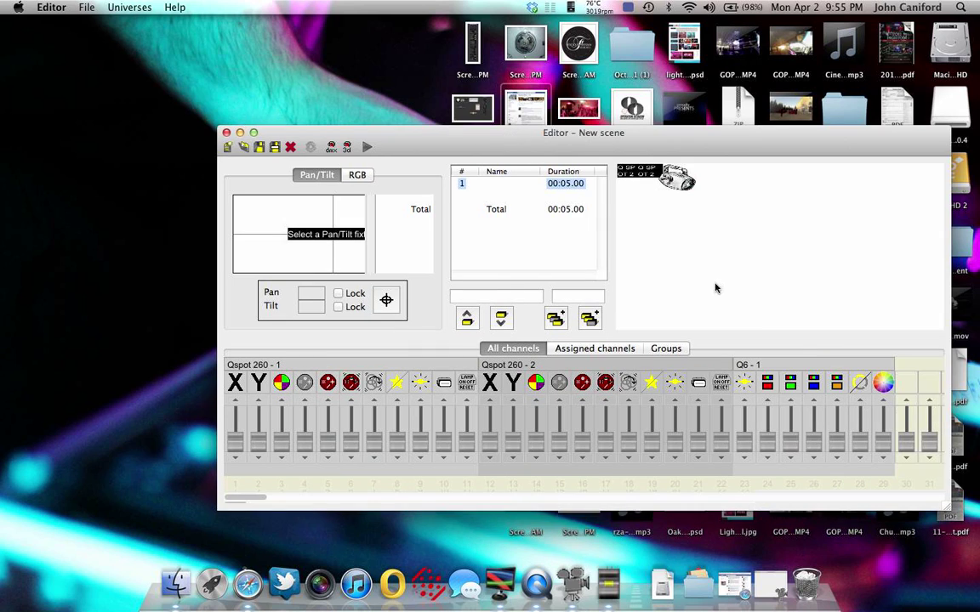
pyautogui.moveTo(596, 137); pyautogui.dragTo(522, 78)
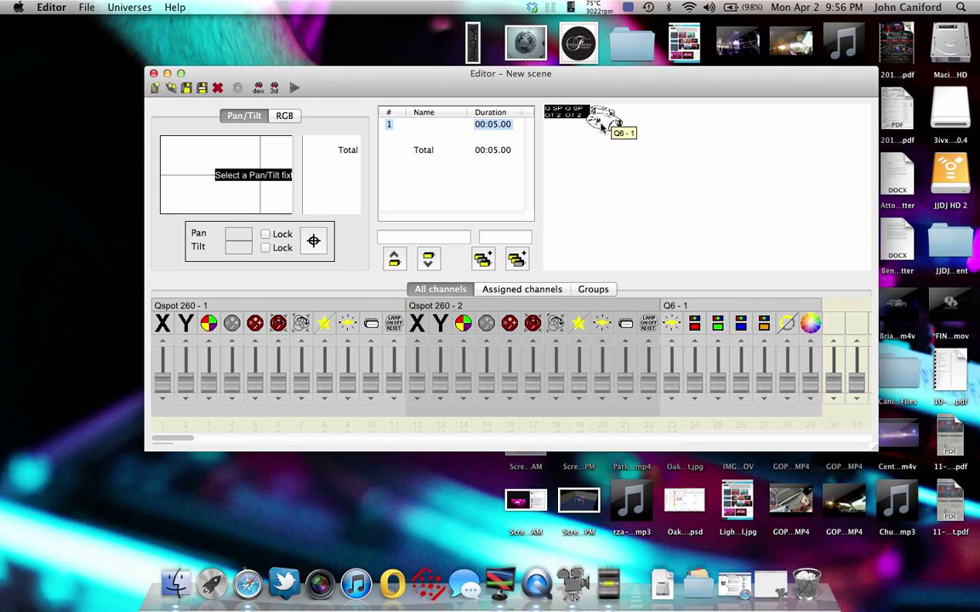
# - Move the Q6 to the stage's top right and place the two Qspot 260s side by side
pyautogui.moveTo(606, 124); pyautogui.dragTo(825, 135)
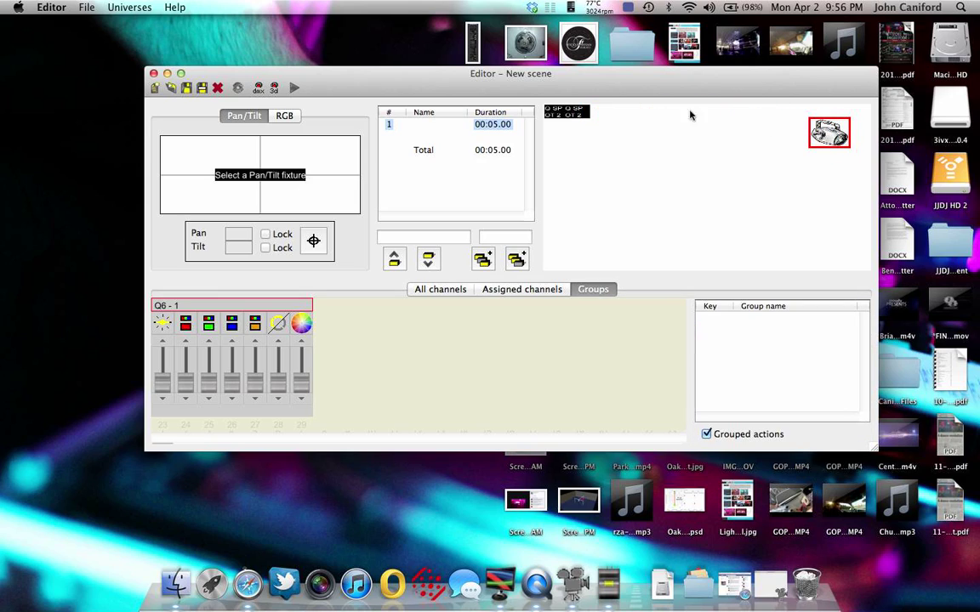
pyautogui.moveTo(572, 113); pyautogui.dragTo(715, 157)
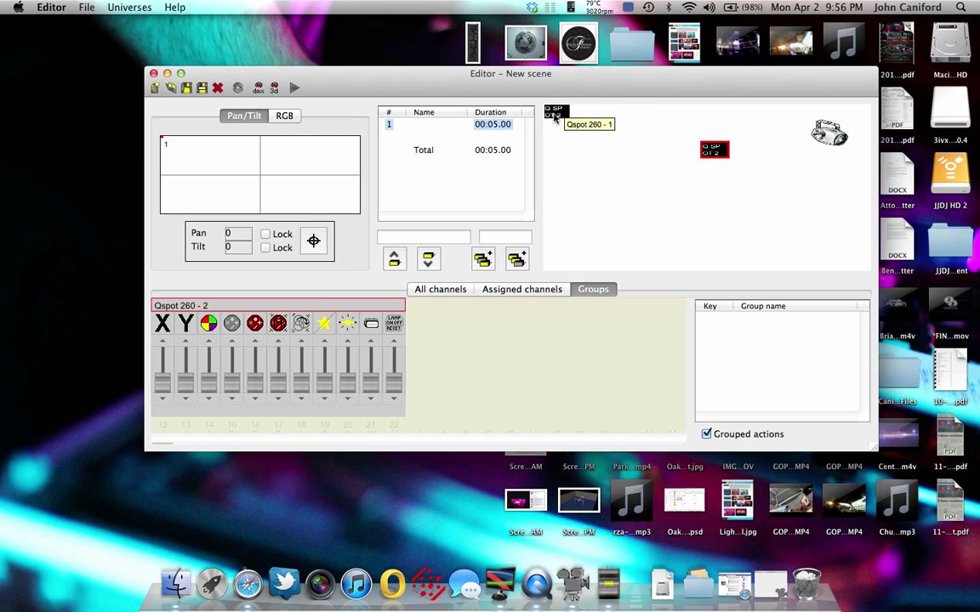
pyautogui.moveTo(554, 119); pyautogui.dragTo(662, 159)
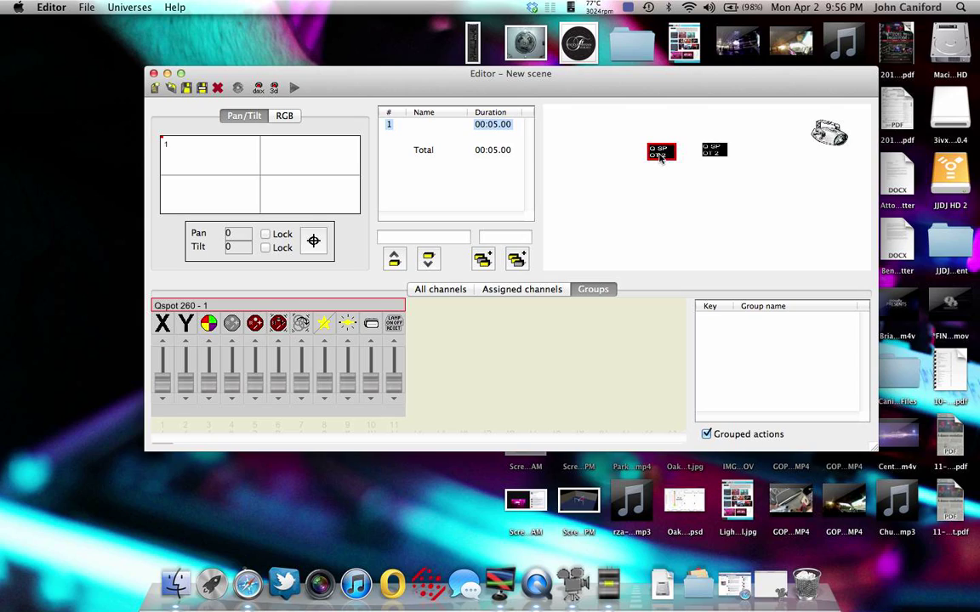
# - Compare the channel faders of each Qspot 260 and the Q6, then deselect all fixtures
pyautogui.click(715, 151)
pyautogui.click(661, 152)
pyautogui.click(842, 134)
pyautogui.click(660, 153)
pyautogui.click(829, 134)
pyautogui.click(661, 155)
pyautogui.click(629, 200)
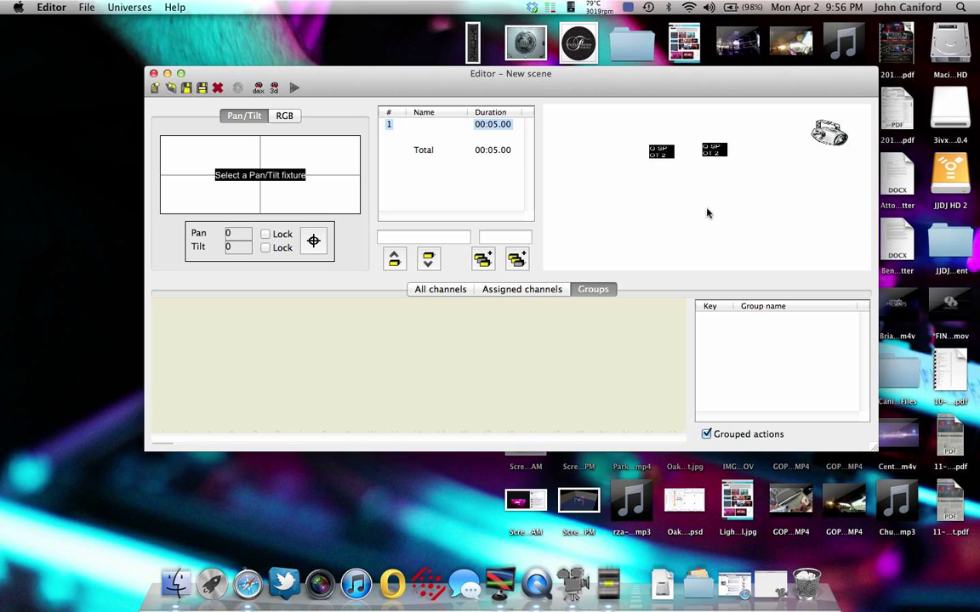
# - Nudge the Editor window down and marquee-select both Qspot 260 fixtures together
pyautogui.moveTo(435, 79); pyautogui.dragTo(477, 98)
pyautogui.click(717, 200)
pyautogui.moveTo(776, 203); pyautogui.dragTo(663, 127)
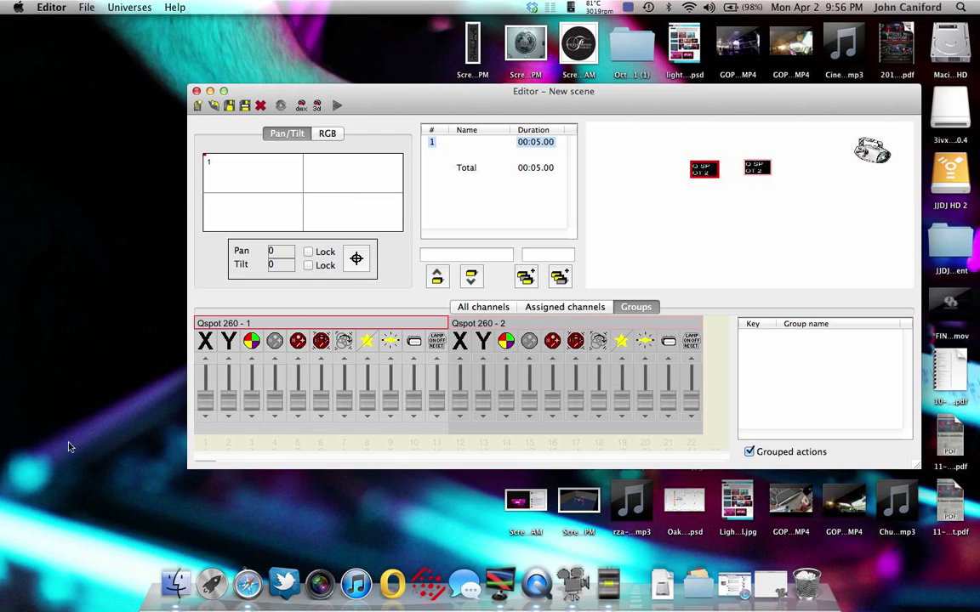
# - Test panning both Qspot 260s together, reset pan to 0, and reselect both with a marquee
pyautogui.moveTo(205, 396); pyautogui.dragTo(229, 413)
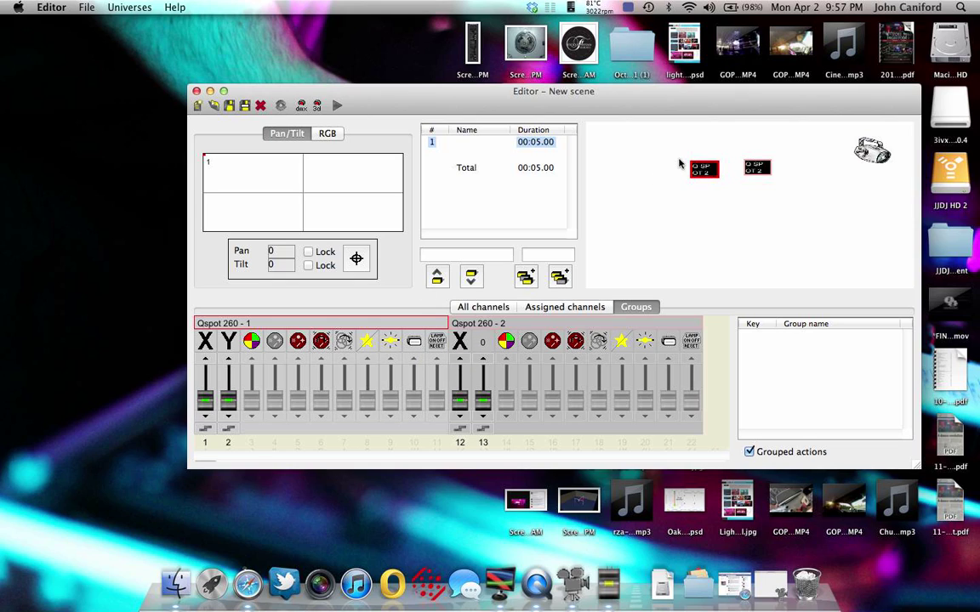
pyautogui.click(755, 193)
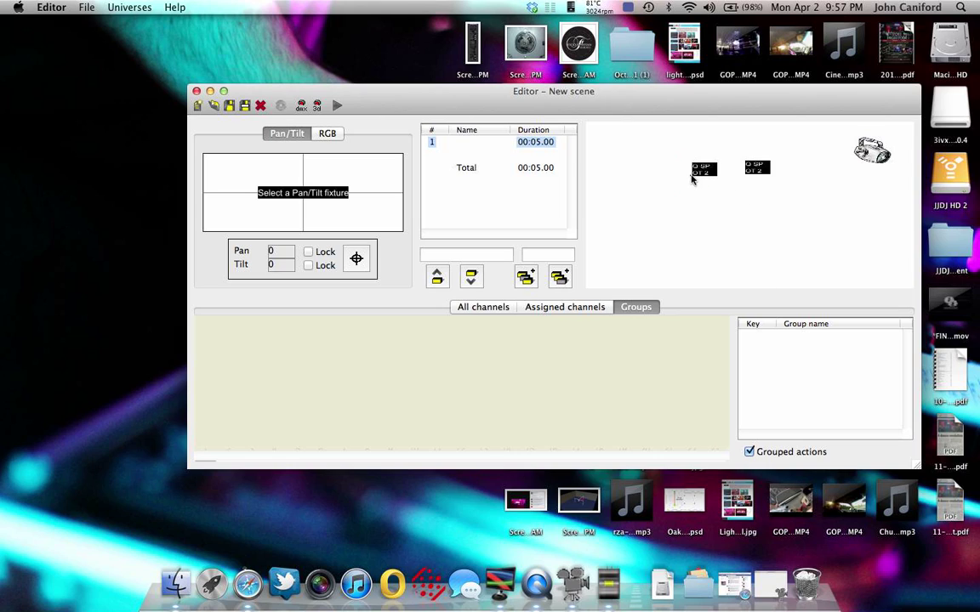
pyautogui.click(762, 211)
pyautogui.click(838, 254)
pyautogui.moveTo(774, 223); pyautogui.dragTo(669, 139)
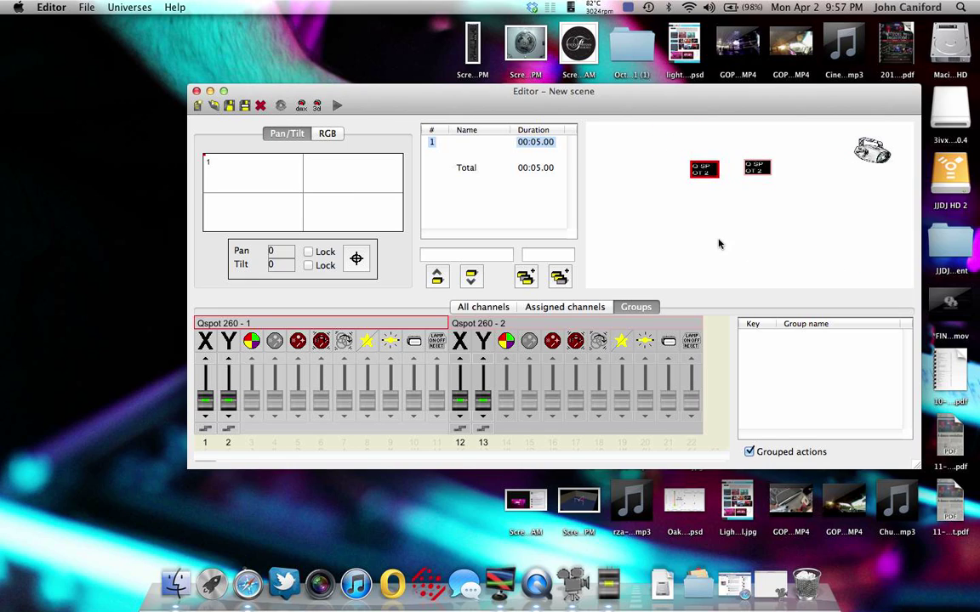
# - Create the group 'All Qspot260s' on key a from both Qspot 260s, then deselect them
pyautogui.rightClick(775, 389)
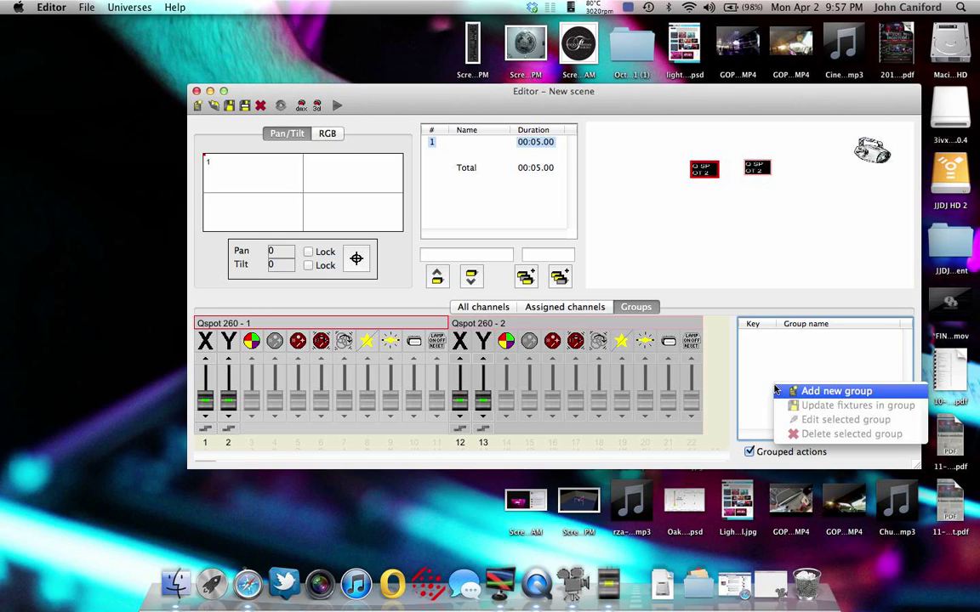
pyautogui.click(778, 391)
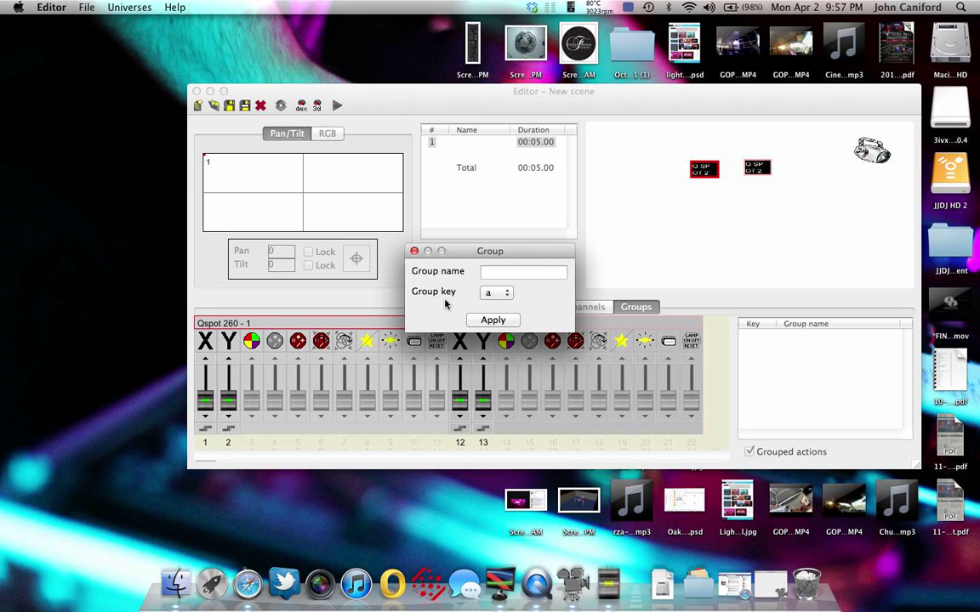
pyautogui.click(489, 274)
pyautogui.write('Qs')
pyautogui.press('BackSpace')
pyautogui.press('BackSpace')
pyautogui.write('A')
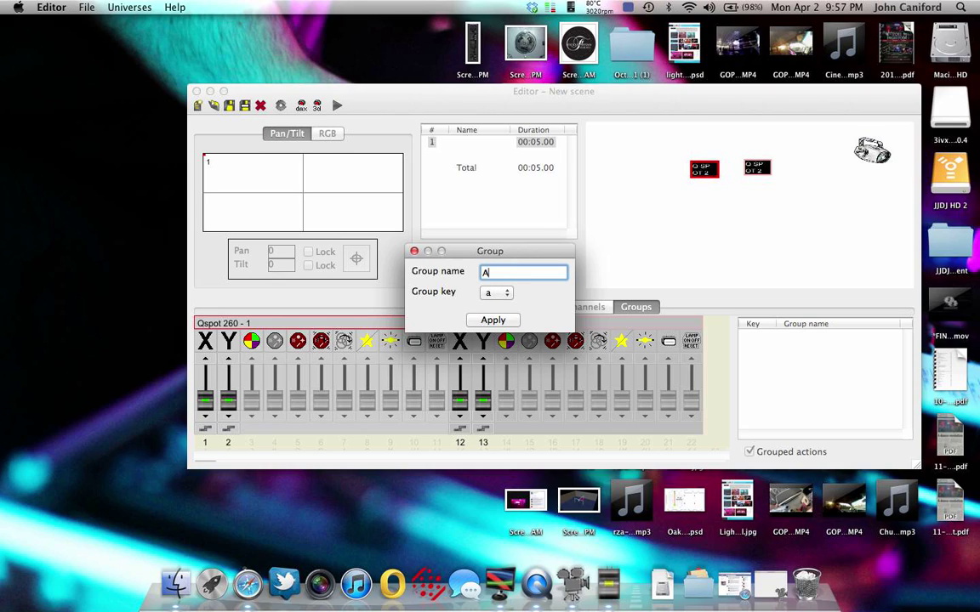
pyautogui.write('ll Qspot260s')
pyautogui.click(490, 293)
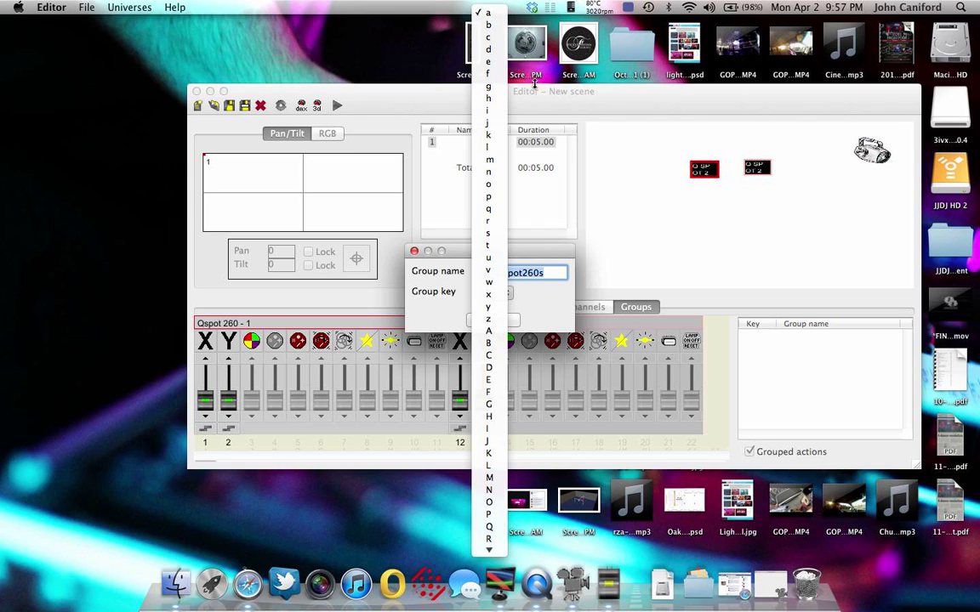
pyautogui.click(490, 14)
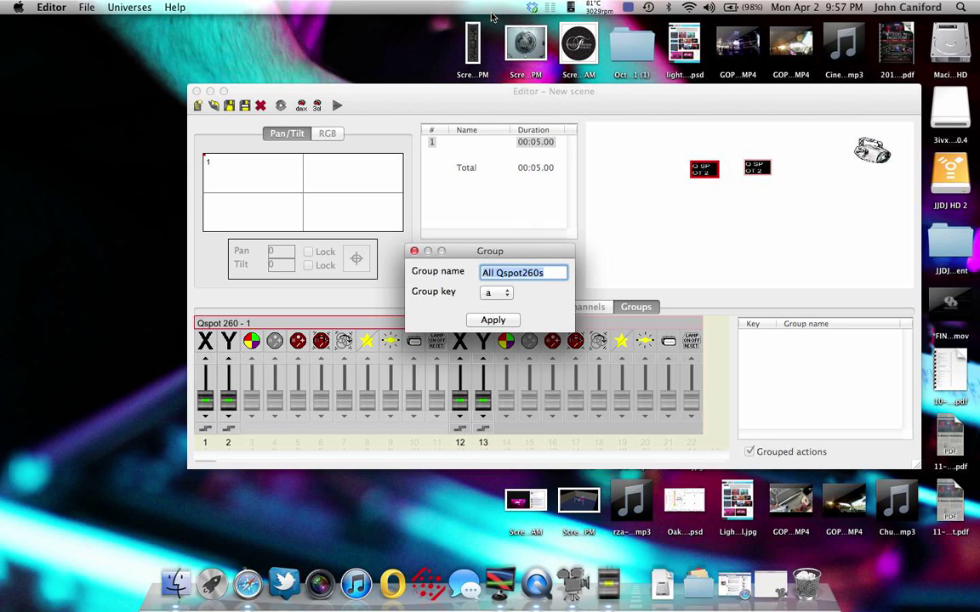
pyautogui.click(495, 320)
pyautogui.click(865, 200)
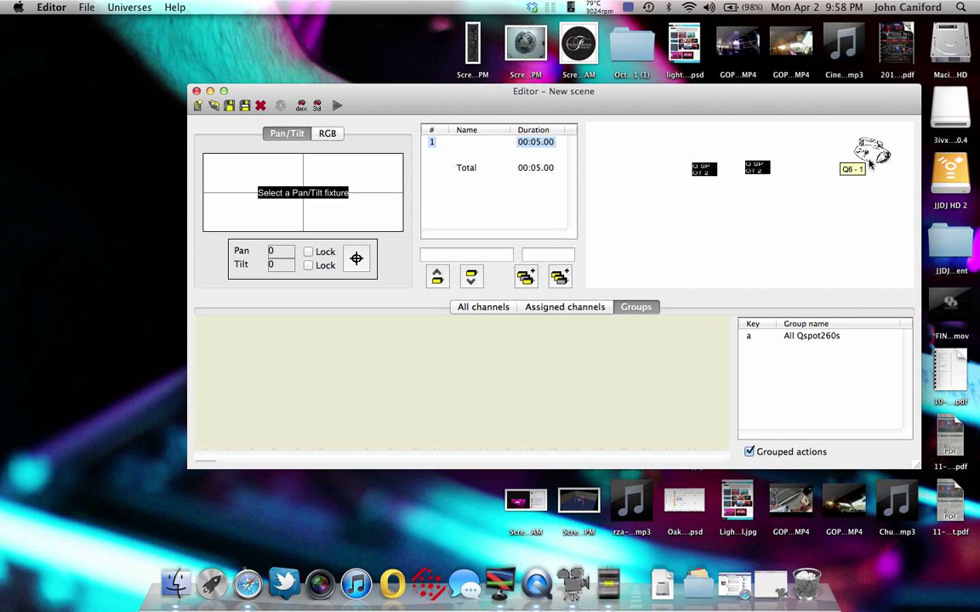
# - Select the Q6 and create the group 'All Q6's' on key b, then deselect it
pyautogui.click(873, 150)
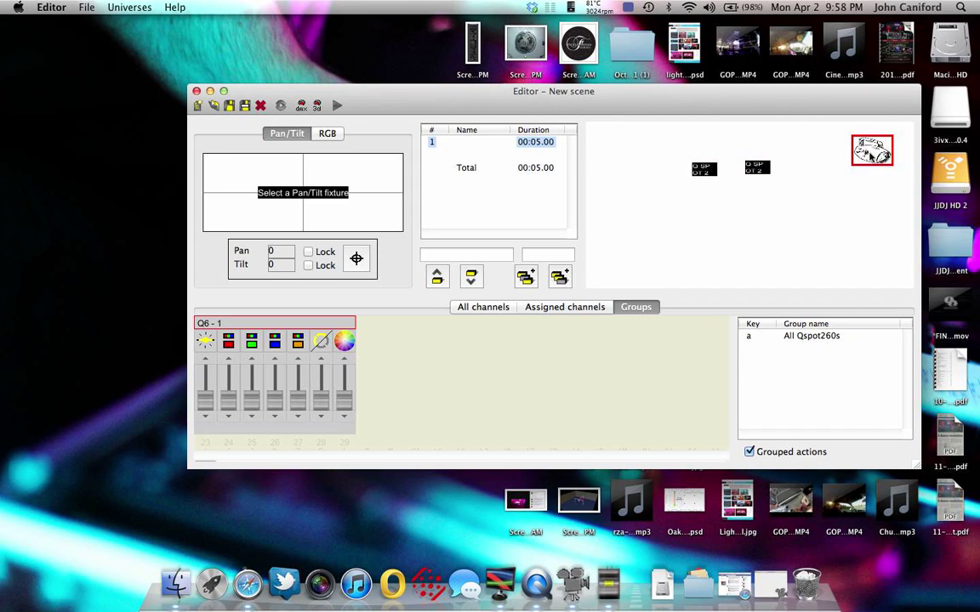
pyautogui.rightClick(781, 369)
pyautogui.click(799, 374)
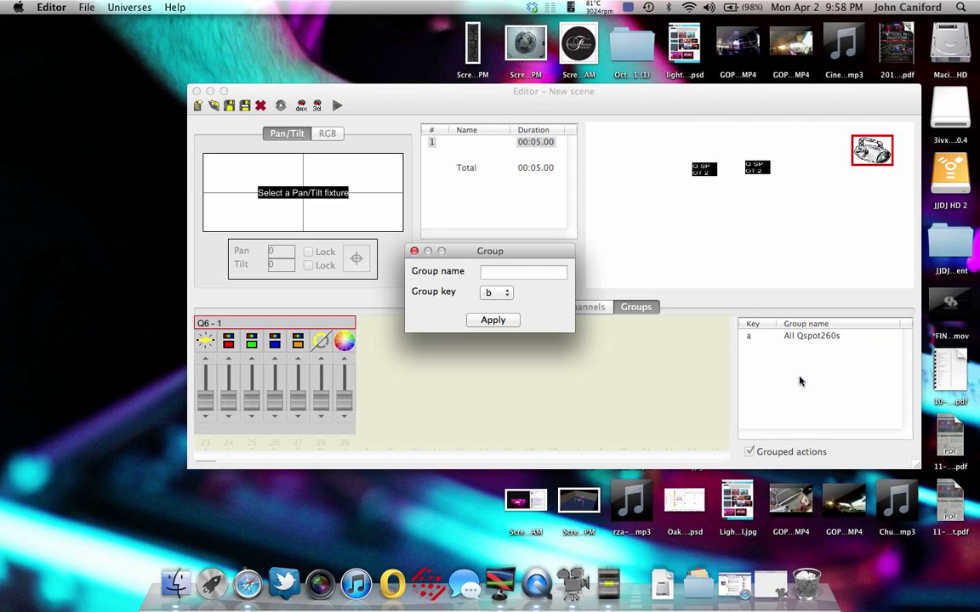
pyautogui.click(531, 272)
pyautogui.write('Q')
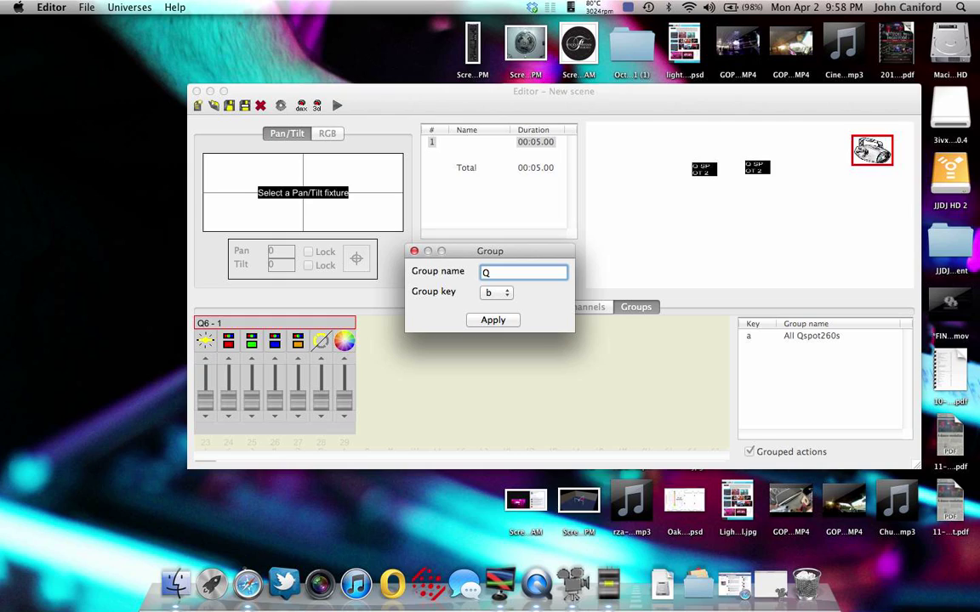
pyautogui.write('6')
pyautogui.press('BackSpace')
pyautogui.press('BackSpace')
pyautogui.write('All Q6')
pyautogui.click(493, 320)
pyautogui.click(789, 247)
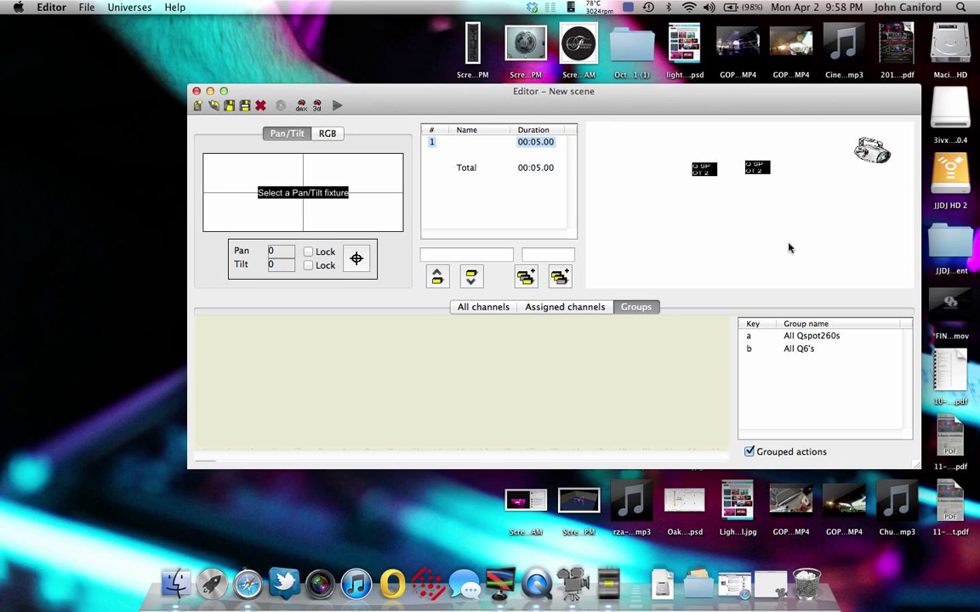
# - Select the left Qspot 260 and create the group 'Left Side Movers' on key c
pyautogui.rightClick(789, 393)
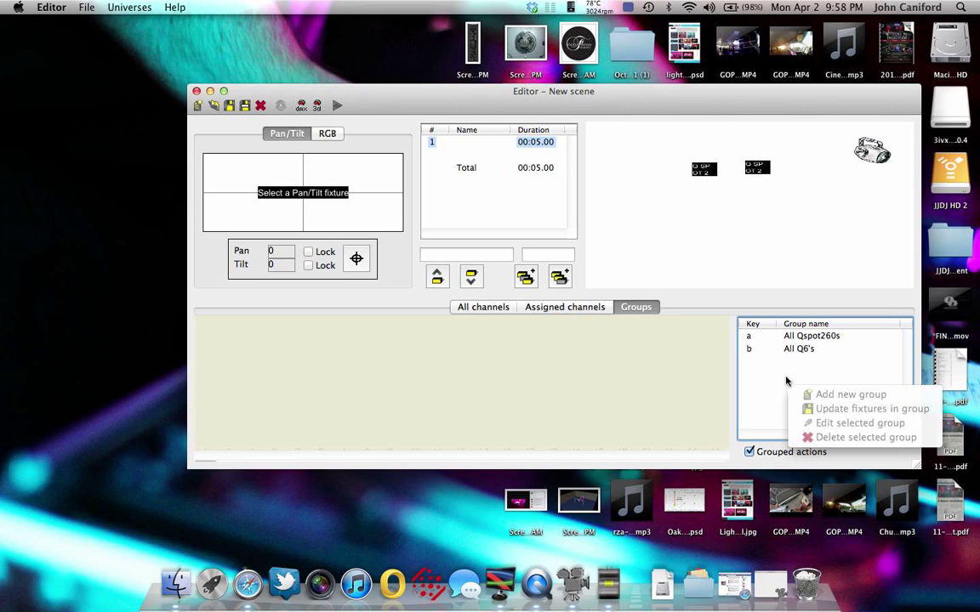
pyautogui.click(770, 367)
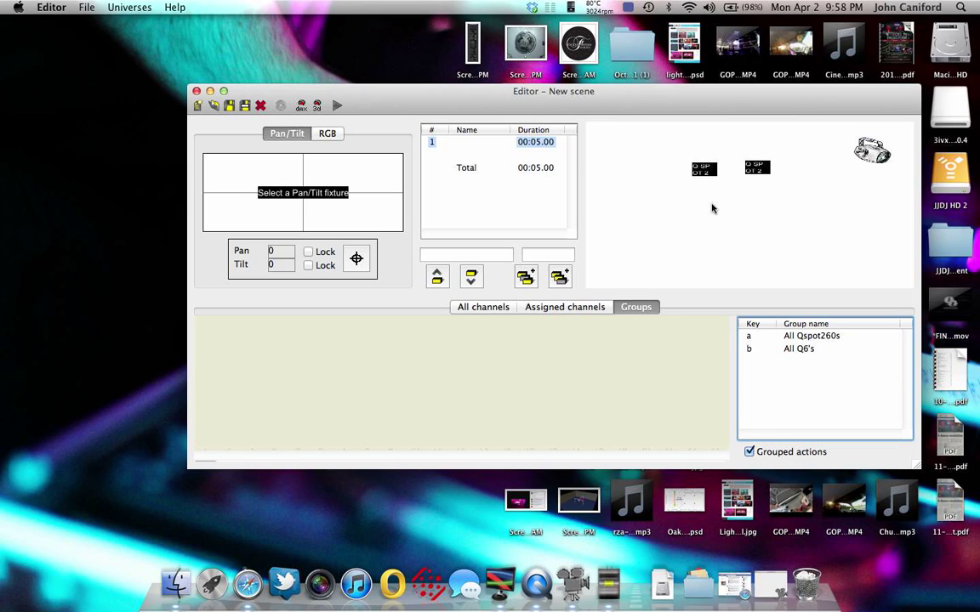
pyautogui.moveTo(705, 235); pyautogui.dragTo(687, 142)
pyautogui.moveTo(718, 264); pyautogui.dragTo(685, 137)
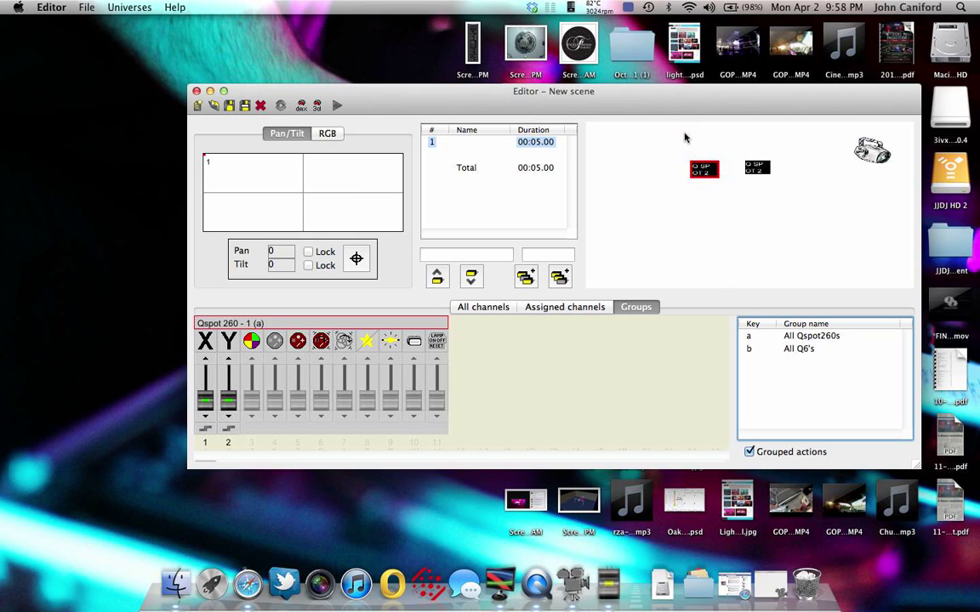
pyautogui.rightClick(793, 409)
pyautogui.click(810, 415)
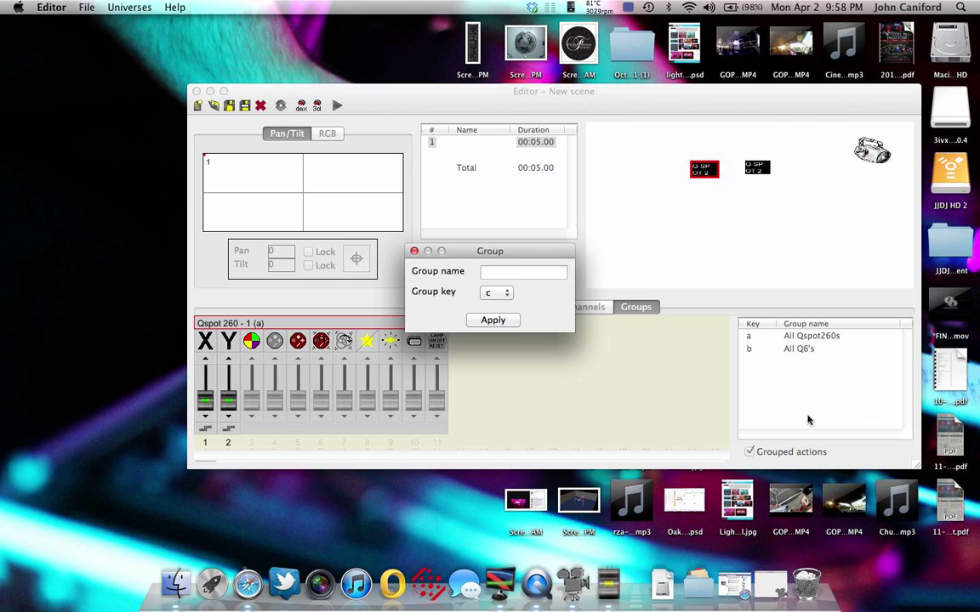
pyautogui.click(499, 272)
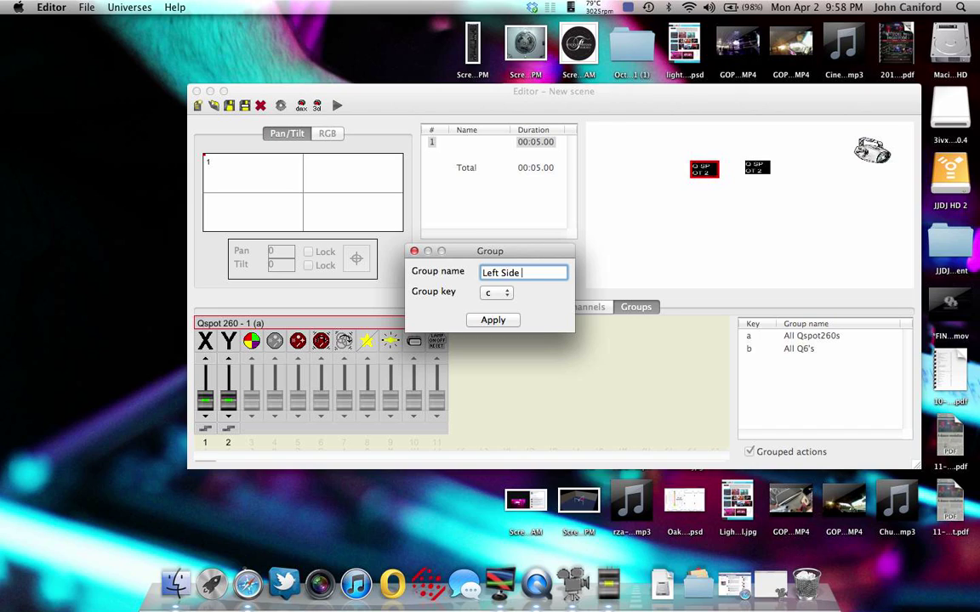
pyautogui.click(485, 322)
pyautogui.click(763, 214)
# - Select the right Qspot 260 and create the group 'Right Side Movers' on key d
pyautogui.moveTo(763, 215); pyautogui.dragTo(785, 274)
pyautogui.rightClick(774, 414)
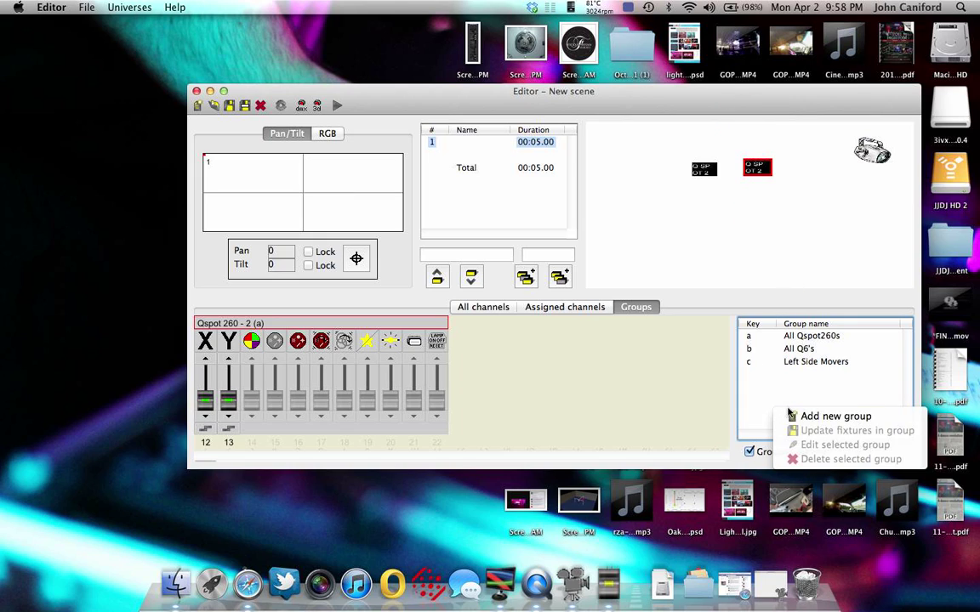
pyautogui.click(791, 417)
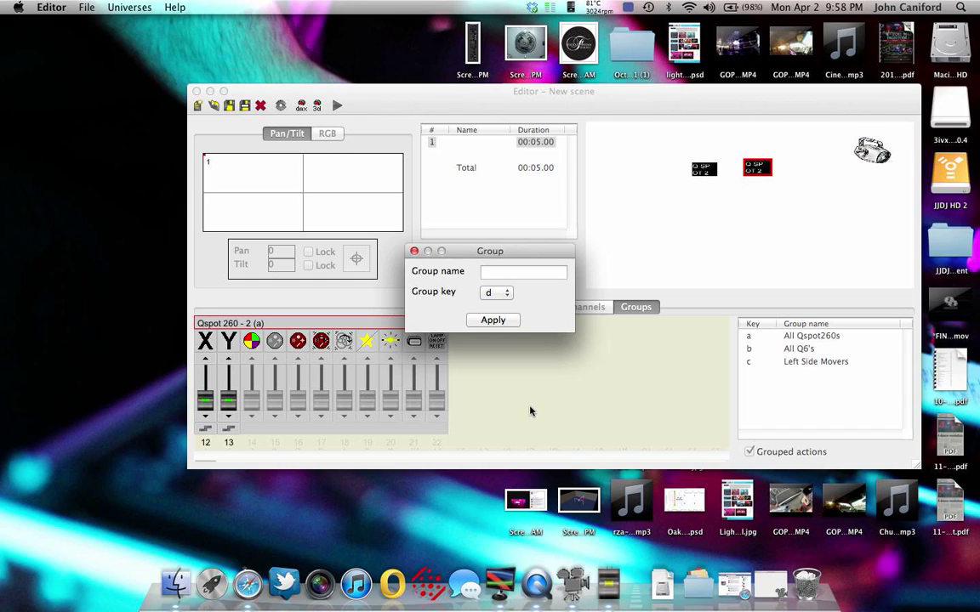
pyautogui.click(495, 271)
pyautogui.write('Right Side Movers')
pyautogui.click(493, 320)
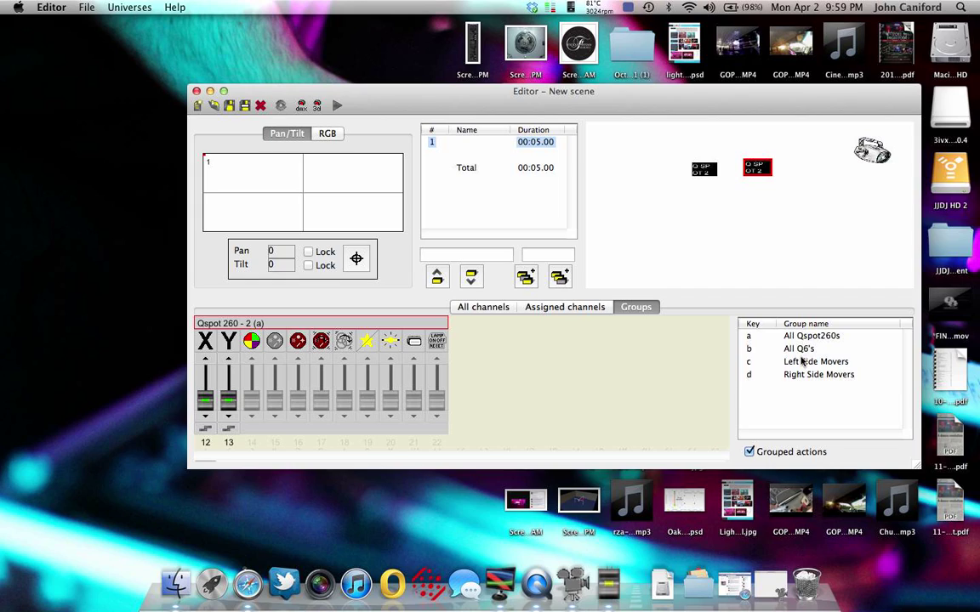
# - Step through group keys a, b, c and d and stage selections to see which fixtures each group controls
pyautogui.click(744, 199)
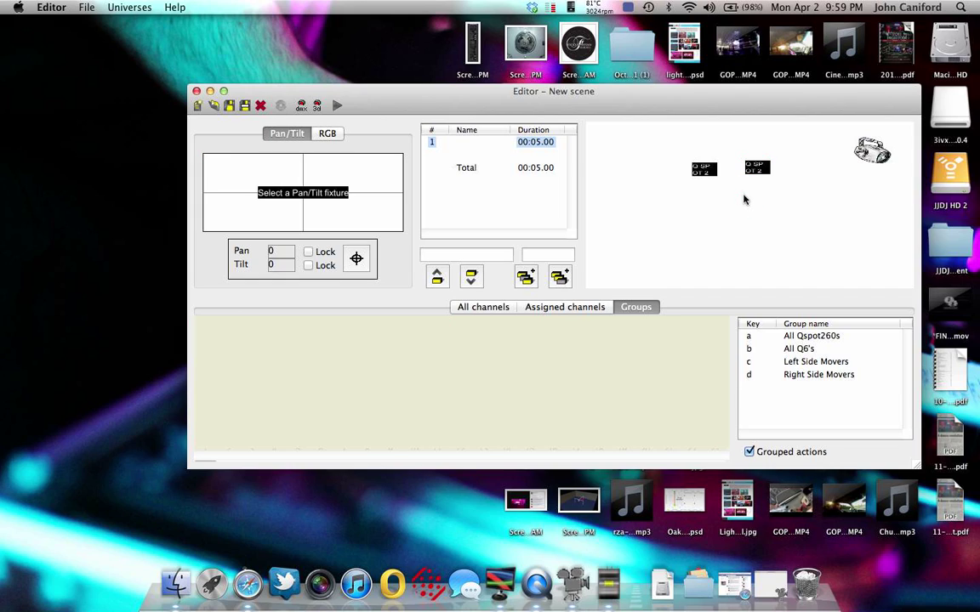
pyautogui.click(703, 169)
pyautogui.click(696, 223)
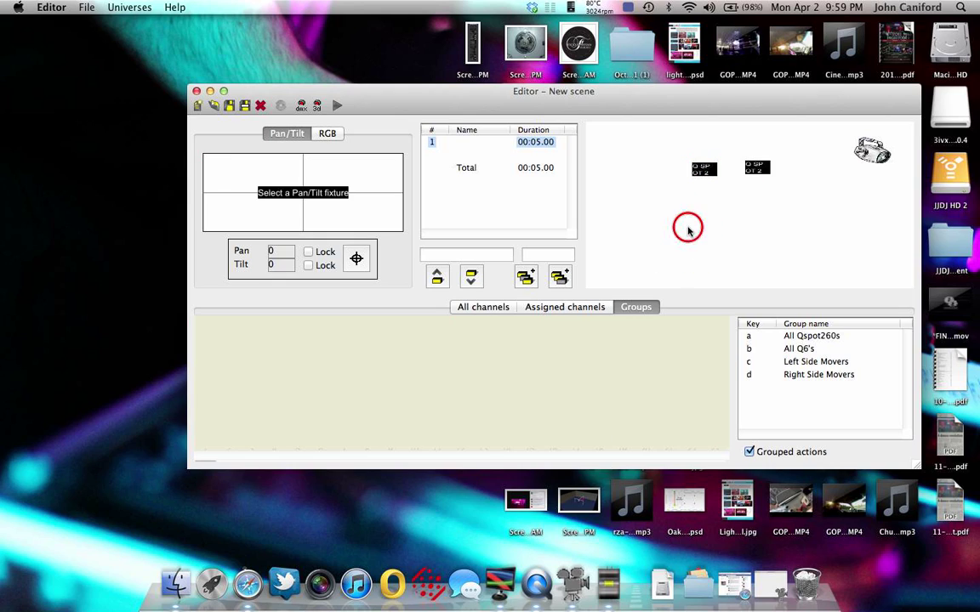
pyautogui.press('c')
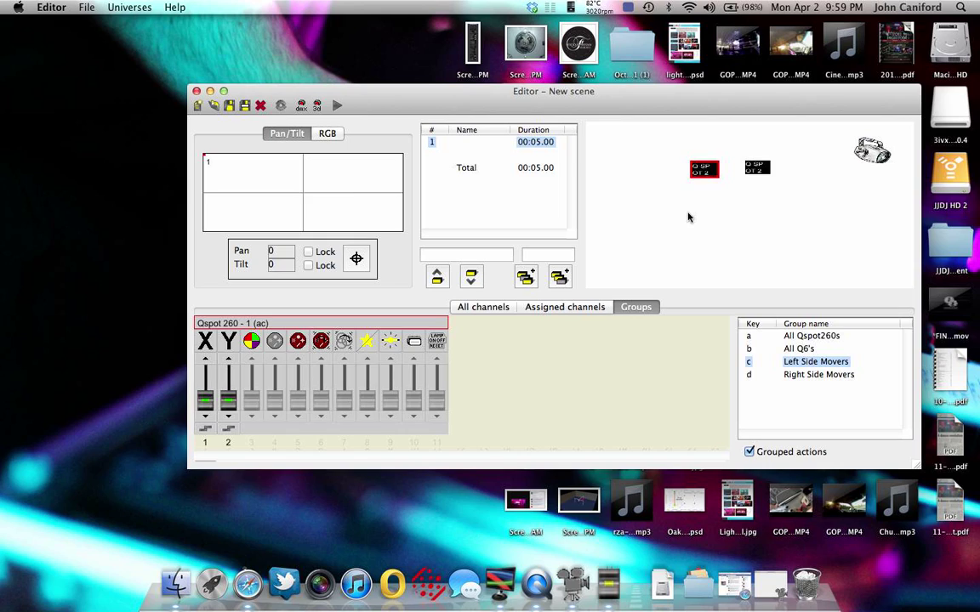
pyautogui.press('d')
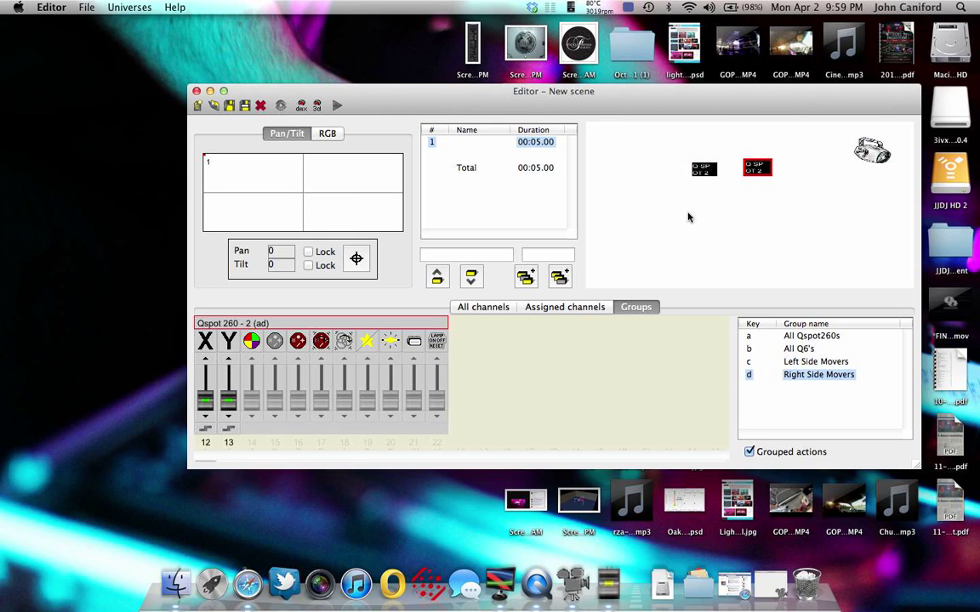
pyautogui.press('a')
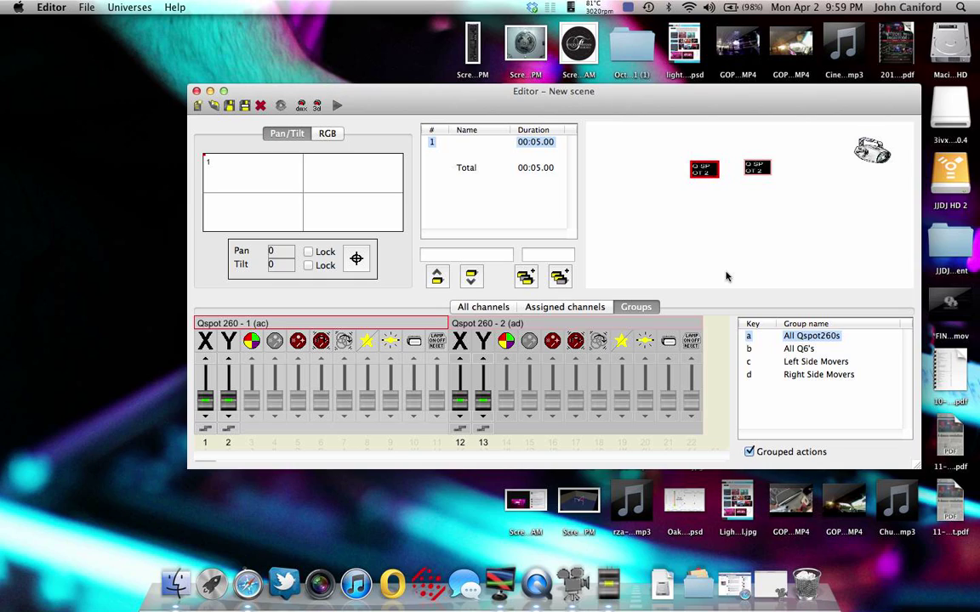
pyautogui.press('b')
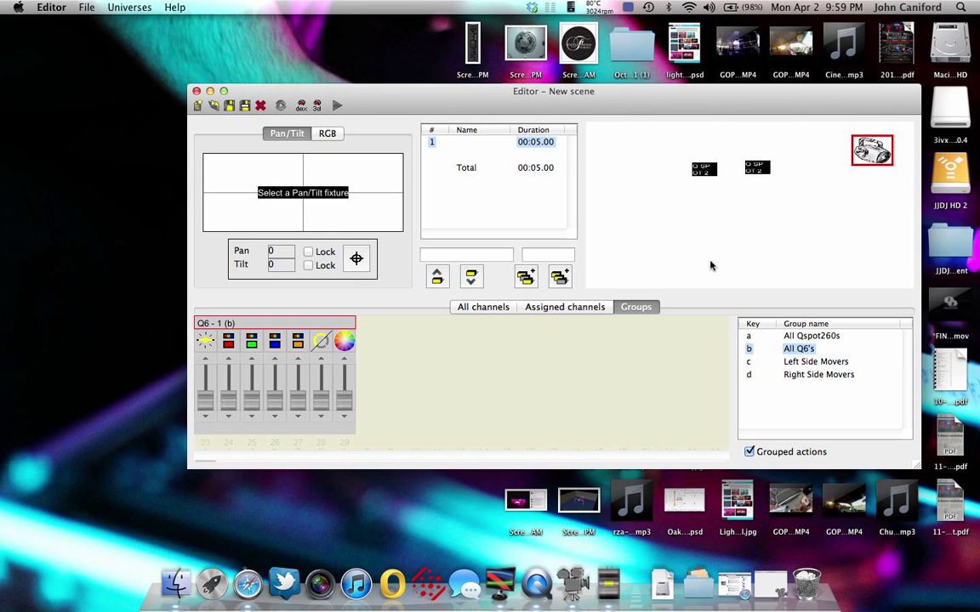
pyautogui.press('a')
pyautogui.press('b')
pyautogui.press('c')
pyautogui.click(683, 192)
pyautogui.click(706, 175)
pyautogui.moveTo(804, 237)
pyautogui.mouseDown()
pyautogui.moveTo(665, 131)
pyautogui.moveTo(710, 182)
pyautogui.mouseUp()
pyautogui.click(656, 202)
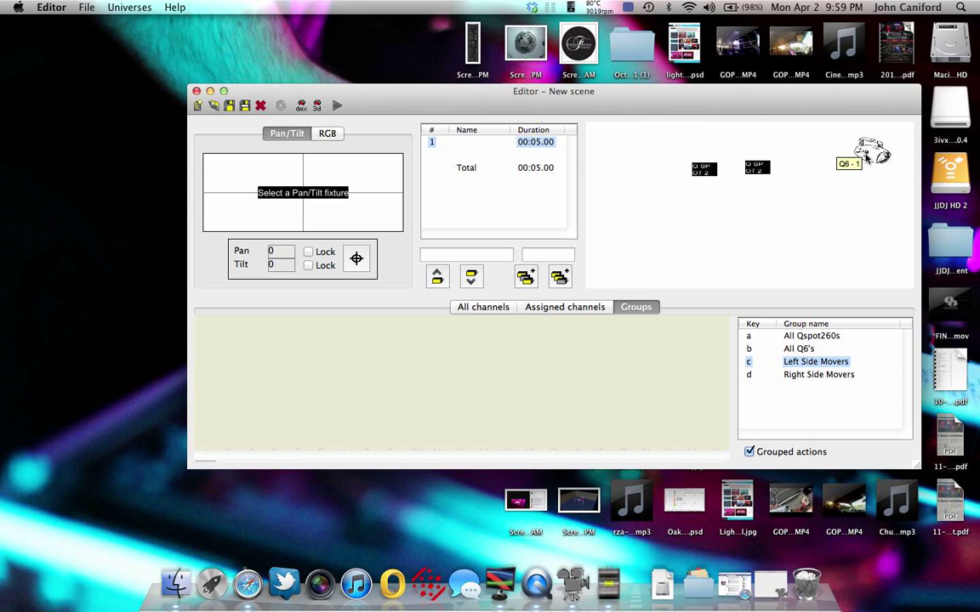
# - With All Q6's selected, raise dimmer, shutter to 255 and red to full, and store as step 'Red Light'
pyautogui.press('d')
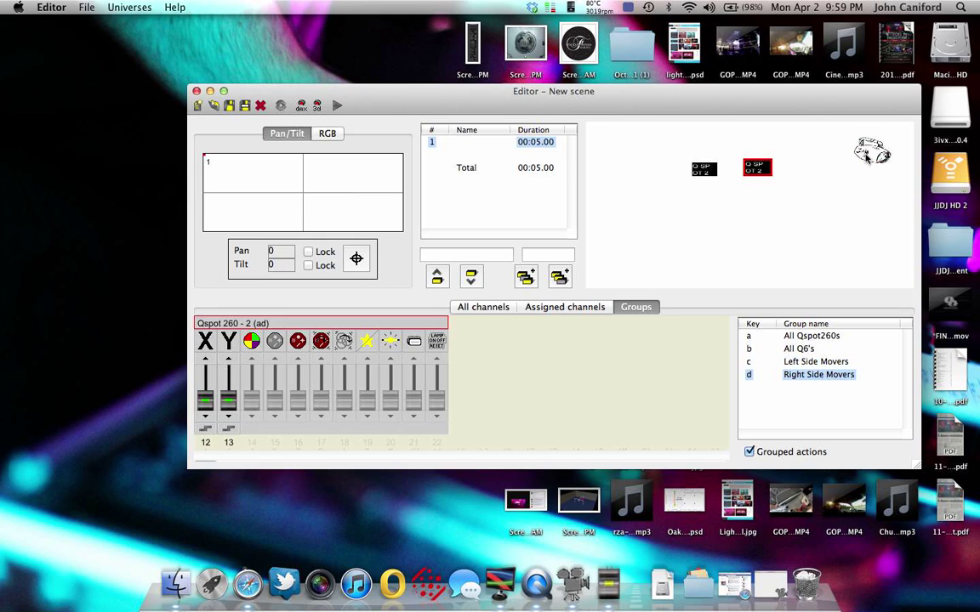
pyautogui.press('b')
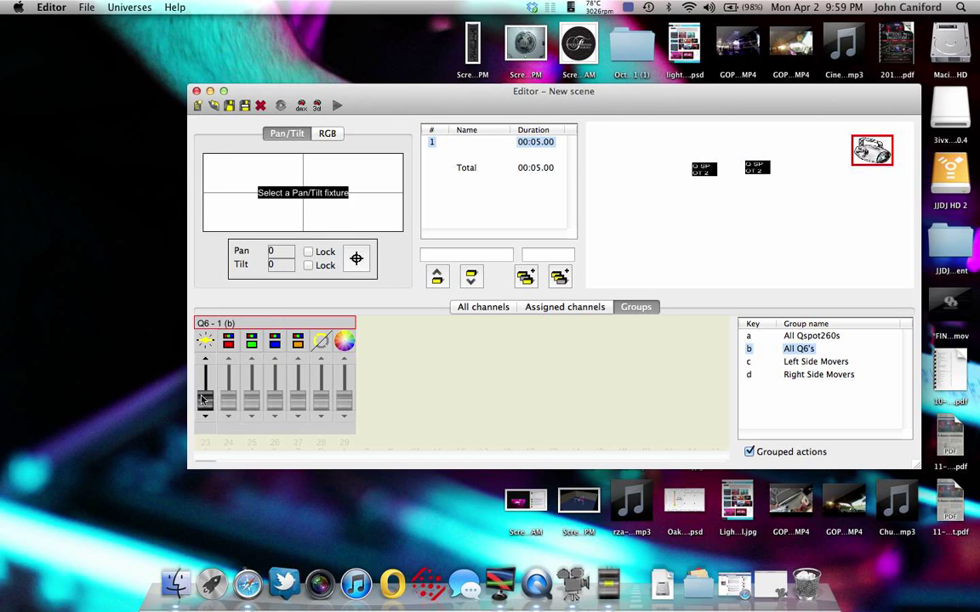
pyautogui.moveTo(207, 407); pyautogui.dragTo(205, 374)
pyautogui.moveTo(320, 396); pyautogui.dragTo(320, 309)
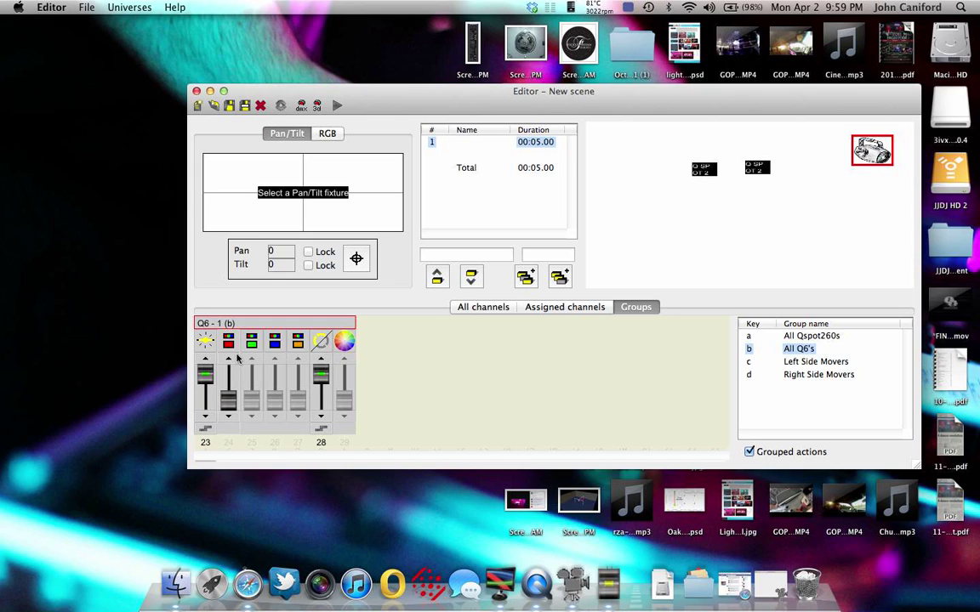
pyautogui.moveTo(231, 406); pyautogui.dragTo(218, 319)
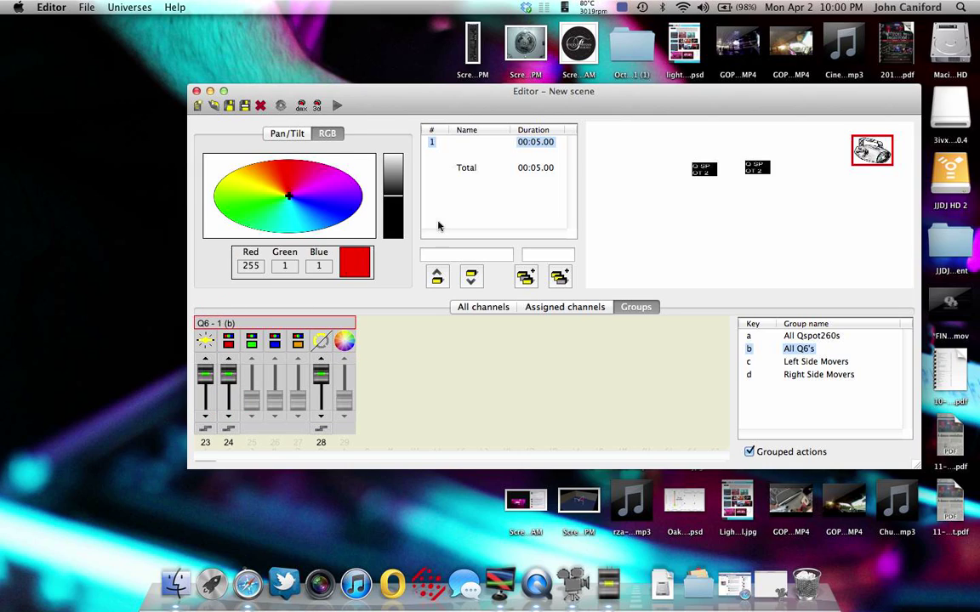
pyautogui.click(450, 256)
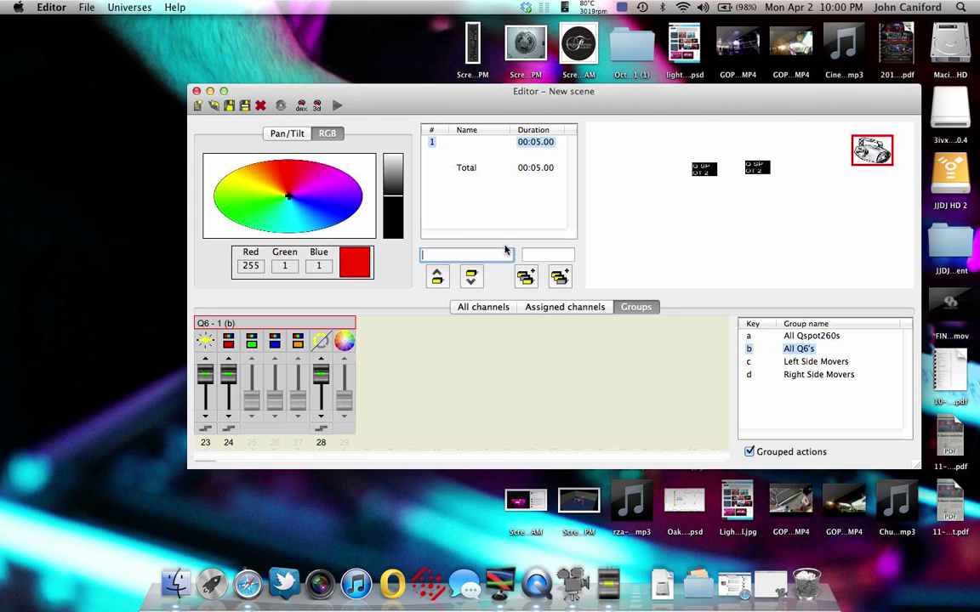
pyautogui.write('Red Light')
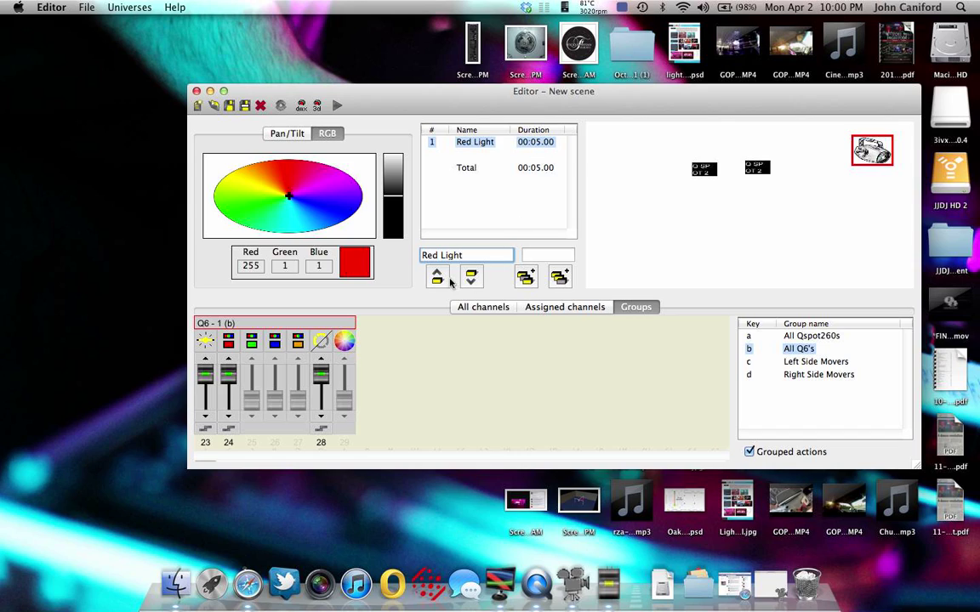
pyautogui.click(528, 280)
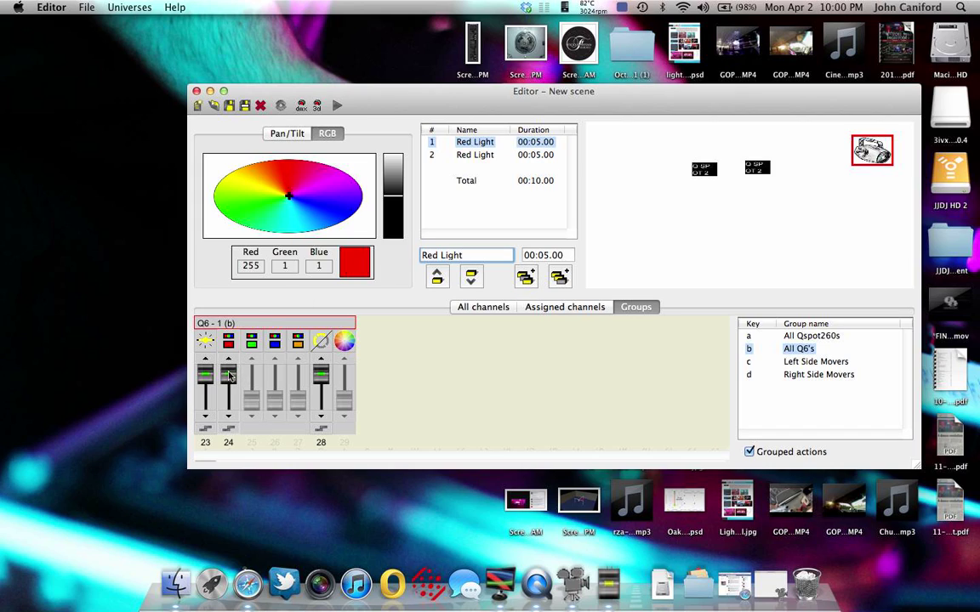
# - Swap red to zero and blue to full, and store it as step 'Blue Light'
pyautogui.moveTo(228, 374); pyautogui.dragTo(231, 442)
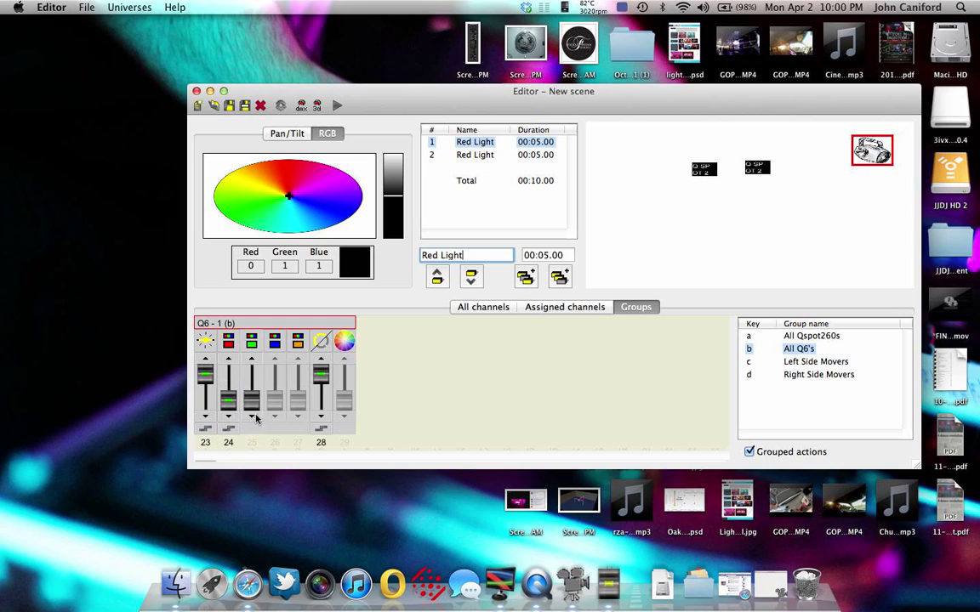
pyautogui.moveTo(274, 397); pyautogui.dragTo(274, 340)
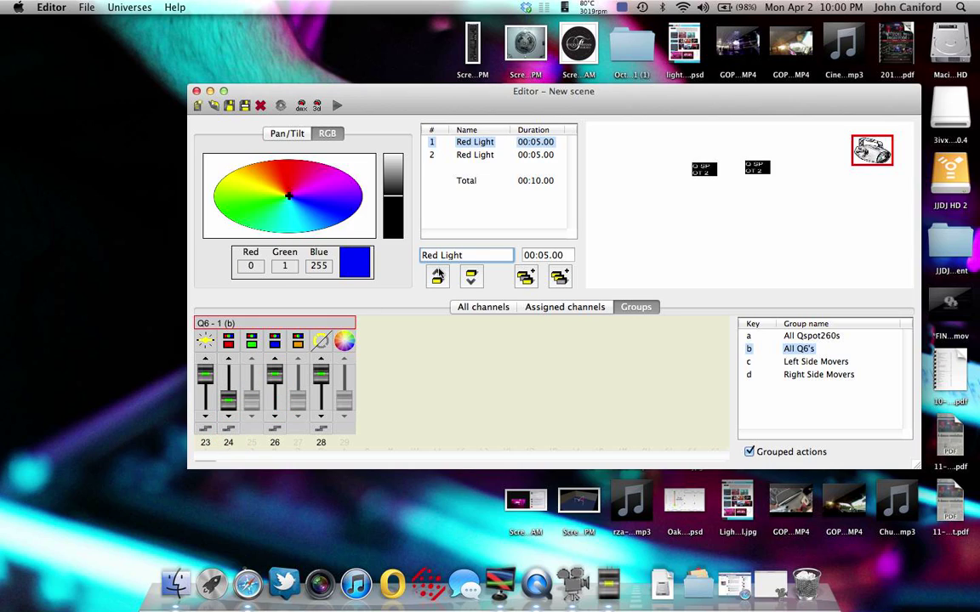
pyautogui.moveTo(464, 259); pyautogui.dragTo(394, 262)
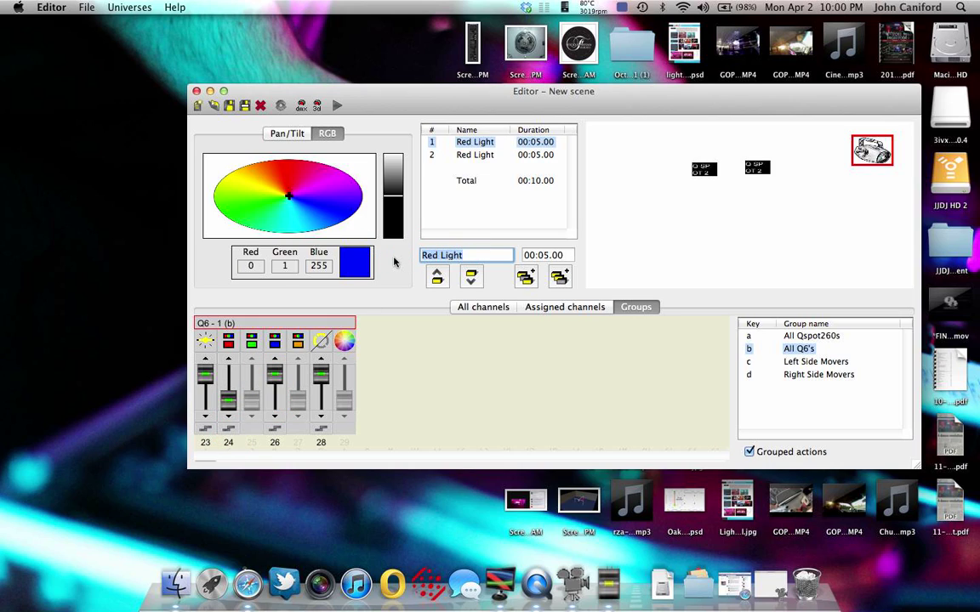
pyautogui.write('Blue Light')
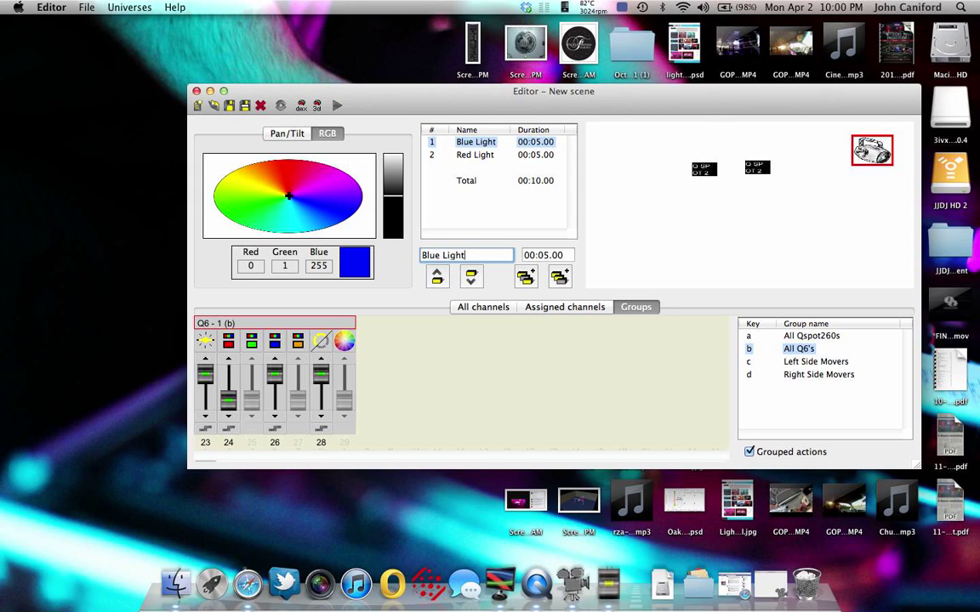
pyautogui.click(525, 276)
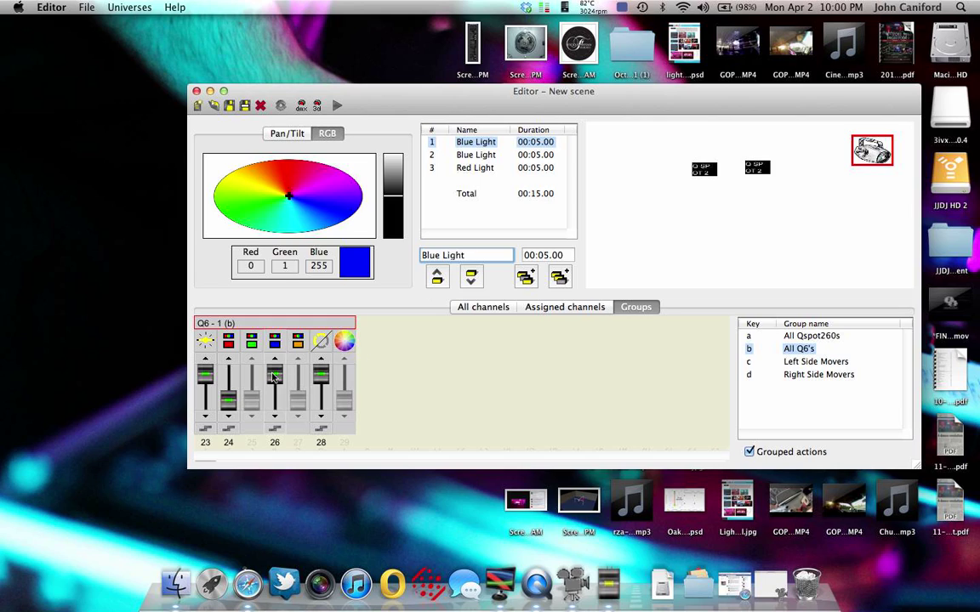
# - Change the Q6 colour from blue to green, lower the shutter slightly, and enlarge the Editor
pyautogui.moveTo(275, 376); pyautogui.dragTo(260, 343)
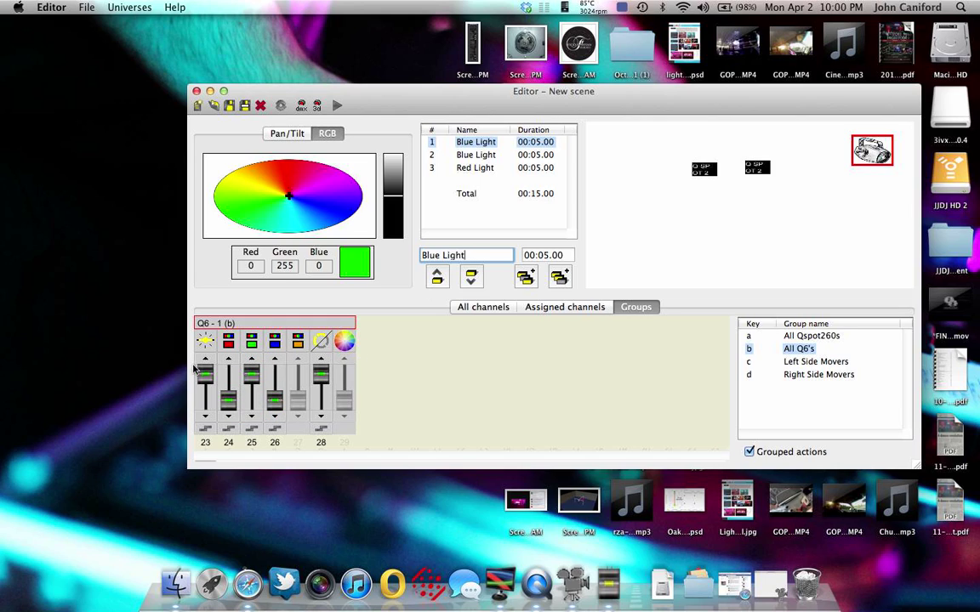
pyautogui.moveTo(321, 373)
pyautogui.mouseDown()
pyautogui.moveTo(323, 385)
pyautogui.moveTo(323, 328)
pyautogui.moveTo(321, 385)
pyautogui.mouseUp()
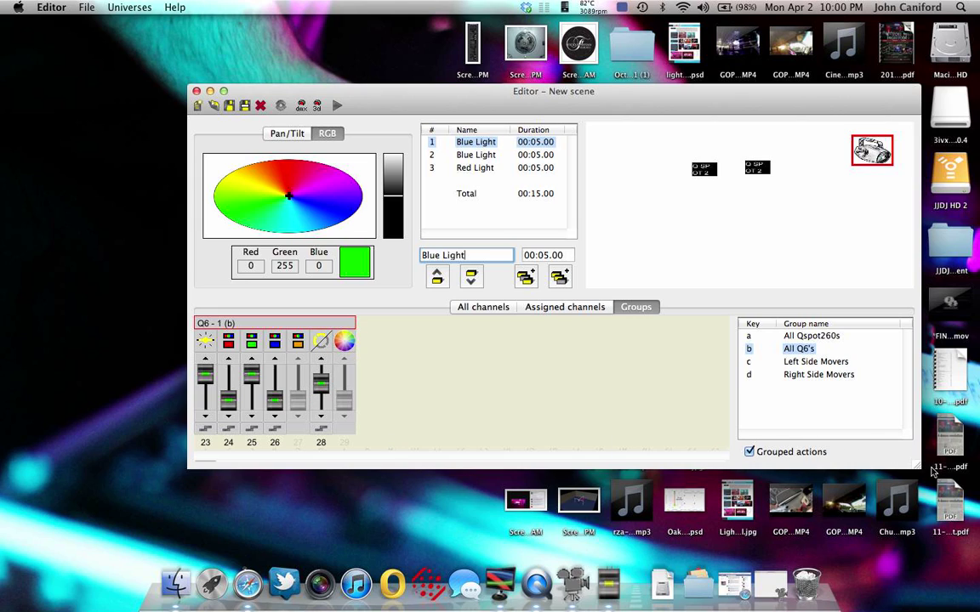
pyautogui.moveTo(916, 466); pyautogui.dragTo(947, 514)
# - Maximize the Editor and set the Q6 shutter mode to strobe
pyautogui.click(224, 91)
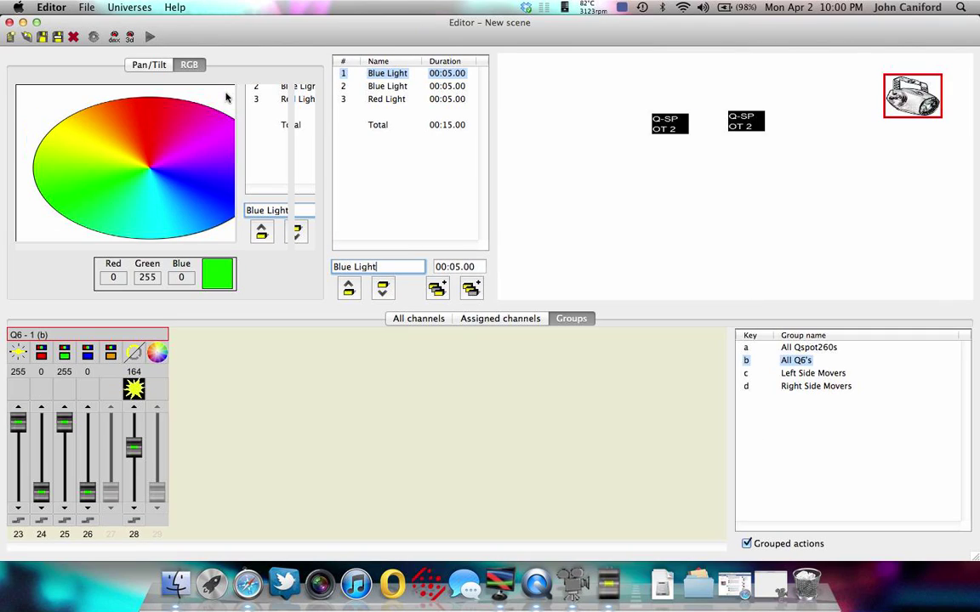
pyautogui.click(134, 389)
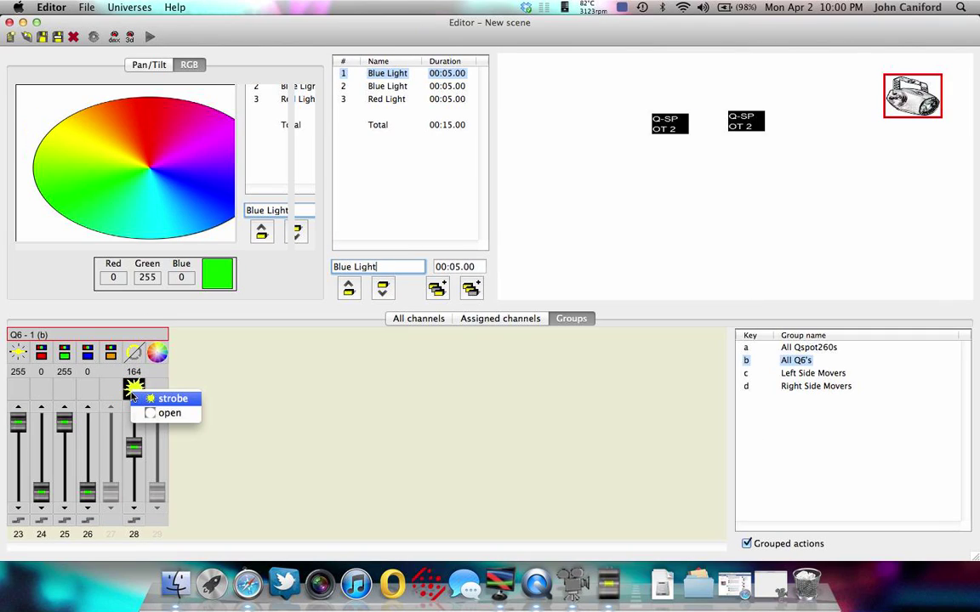
pyautogui.click(104, 394)
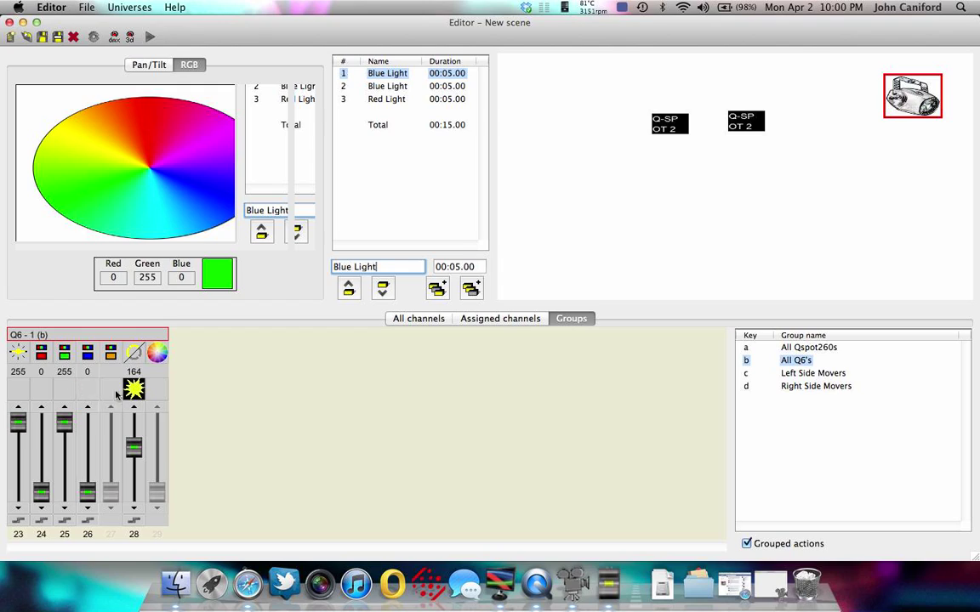
pyautogui.click(131, 390)
pyautogui.click(146, 411)
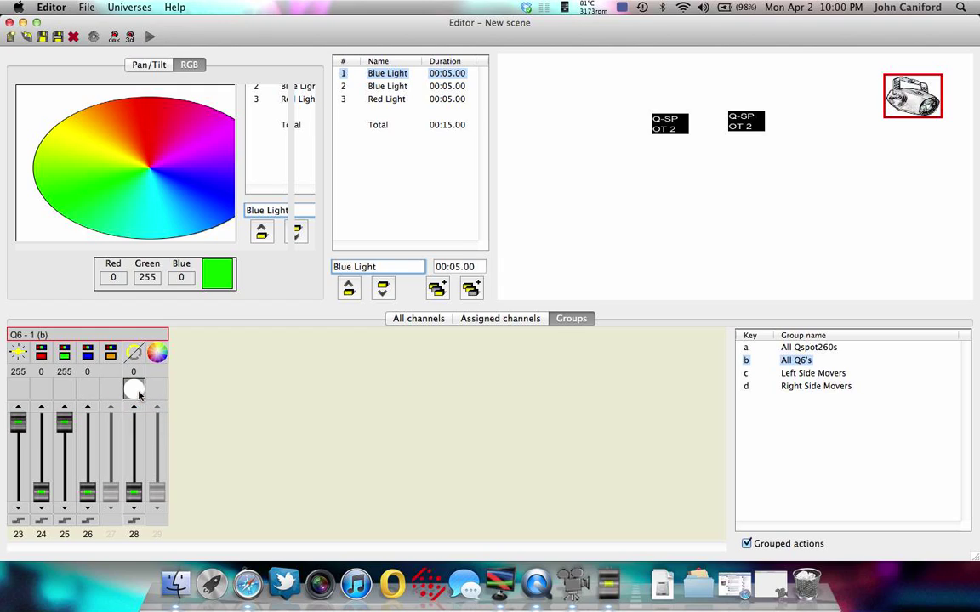
pyautogui.click(133, 390)
pyautogui.click(147, 398)
pyautogui.click(133, 389)
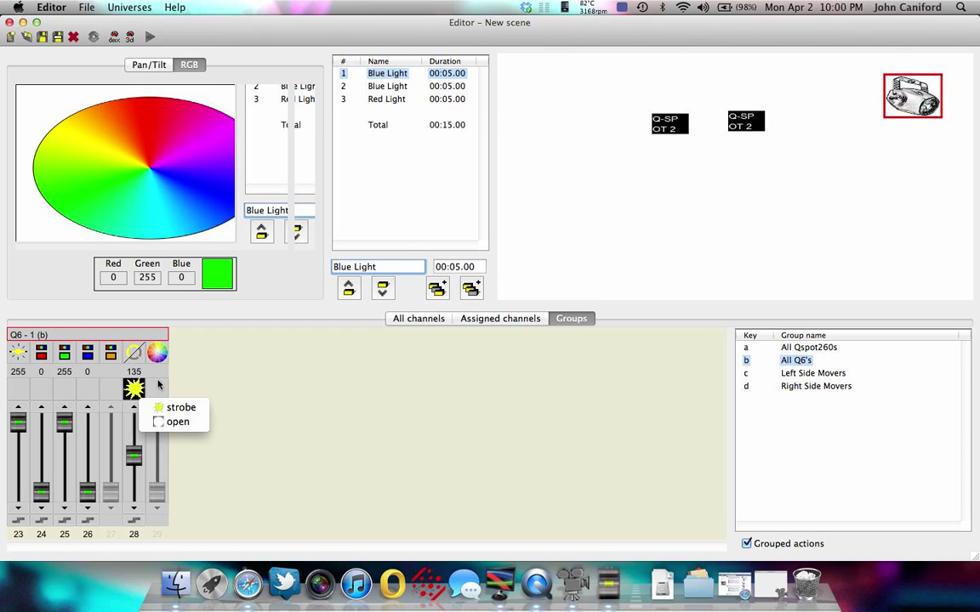
pyautogui.click(245, 383)
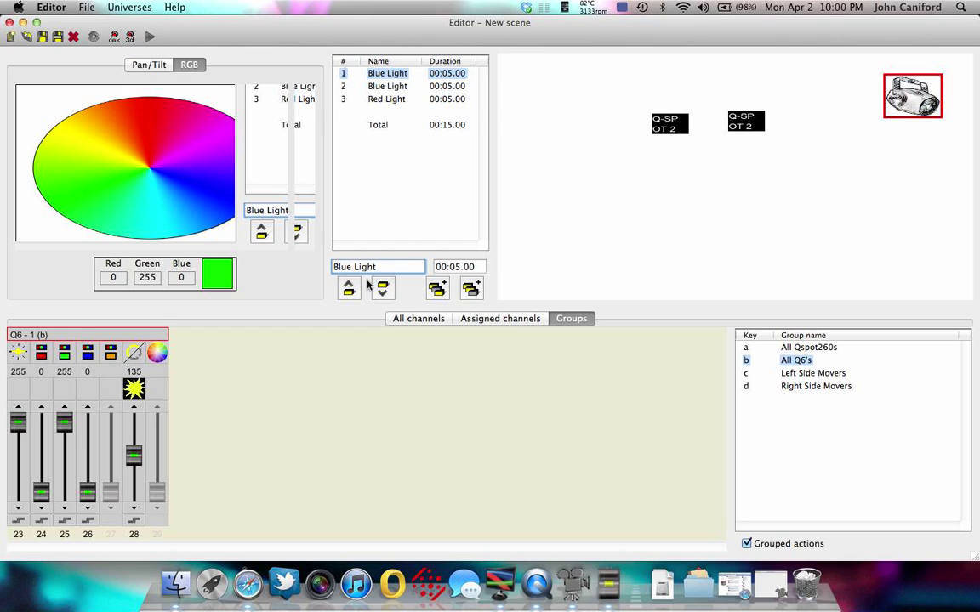
# - Name the step 'Green Strobe' with a 00:01.50 duration and store it as another step
pyautogui.tripleClick(335, 262)
pyautogui.write('Green Strobe')
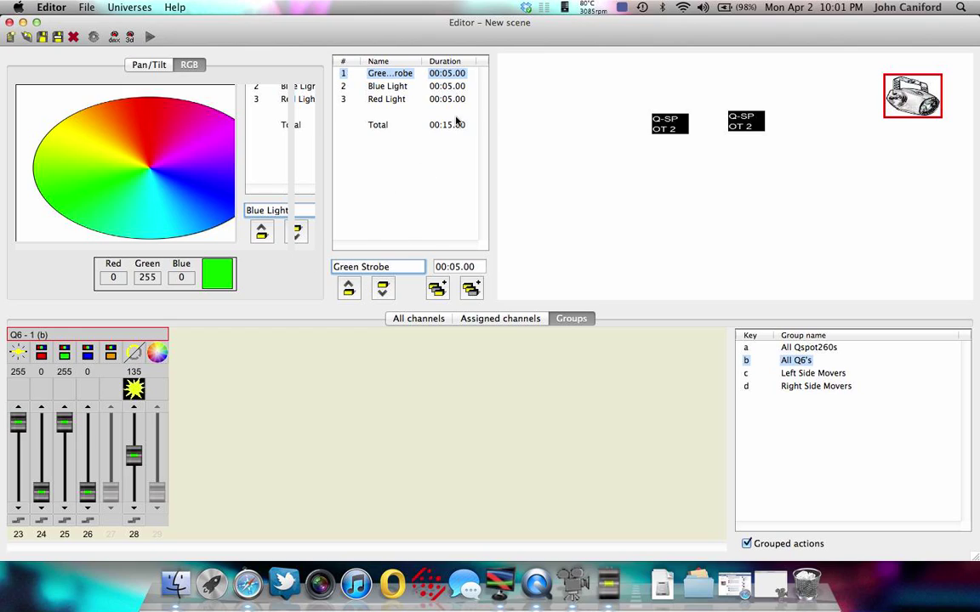
pyautogui.click(460, 266)
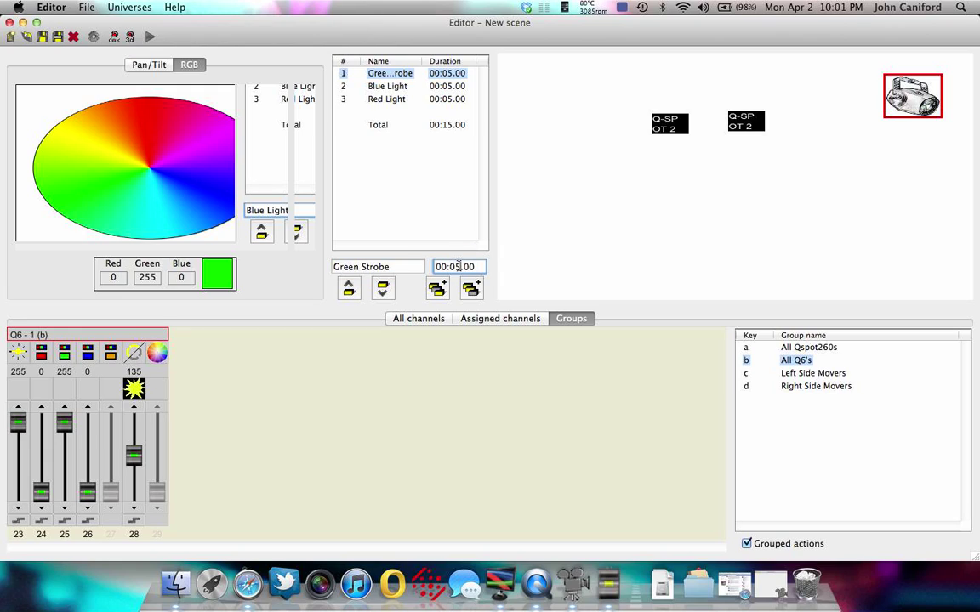
pyautogui.press('BackSpace')
pyautogui.write('1.50')
pyautogui.click(435, 290)
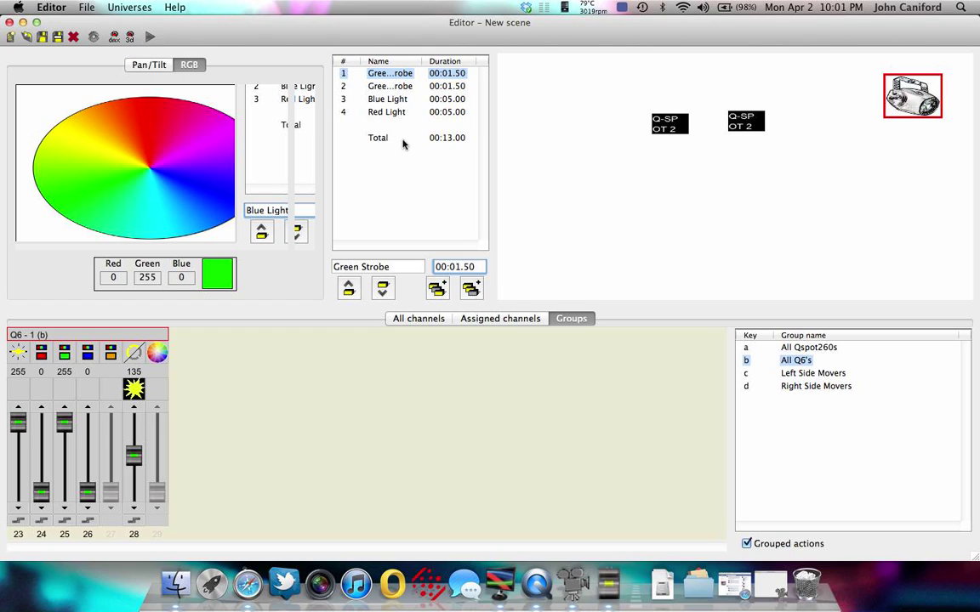
# - Rename the first step 'White Light' and raise red, green, blue and shutter to 255
pyautogui.click(402, 267)
pyautogui.tripleClick(385, 265)
pyautogui.press('BackSpace')
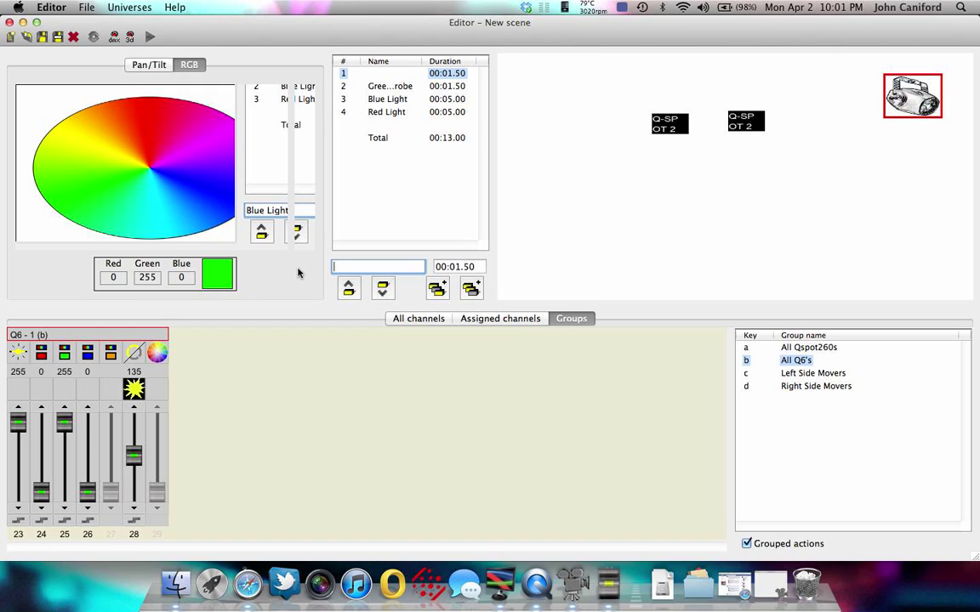
pyautogui.write('White Light')
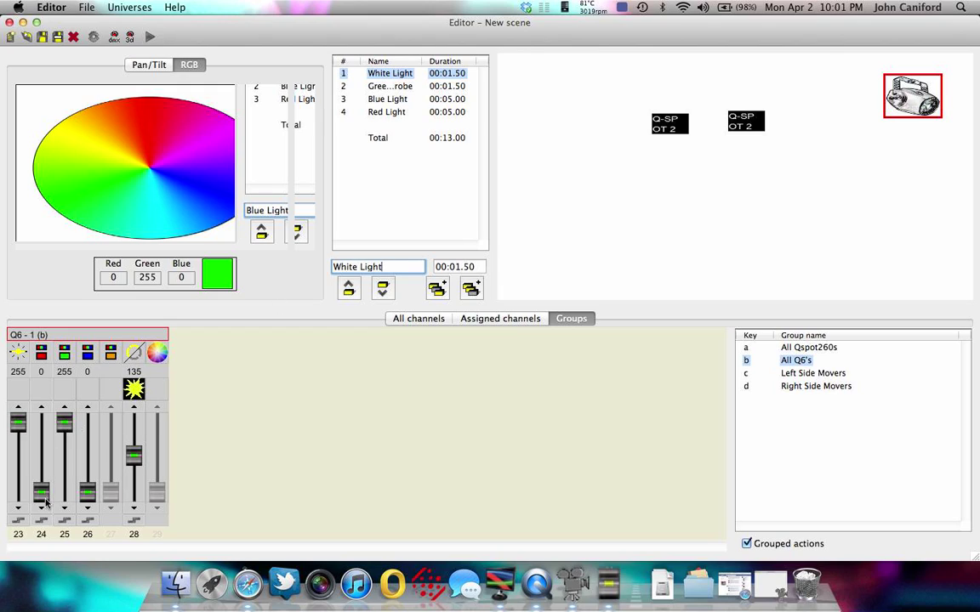
pyautogui.moveTo(41, 491); pyautogui.dragTo(42, 407)
pyautogui.moveTo(88, 487); pyautogui.dragTo(94, 388)
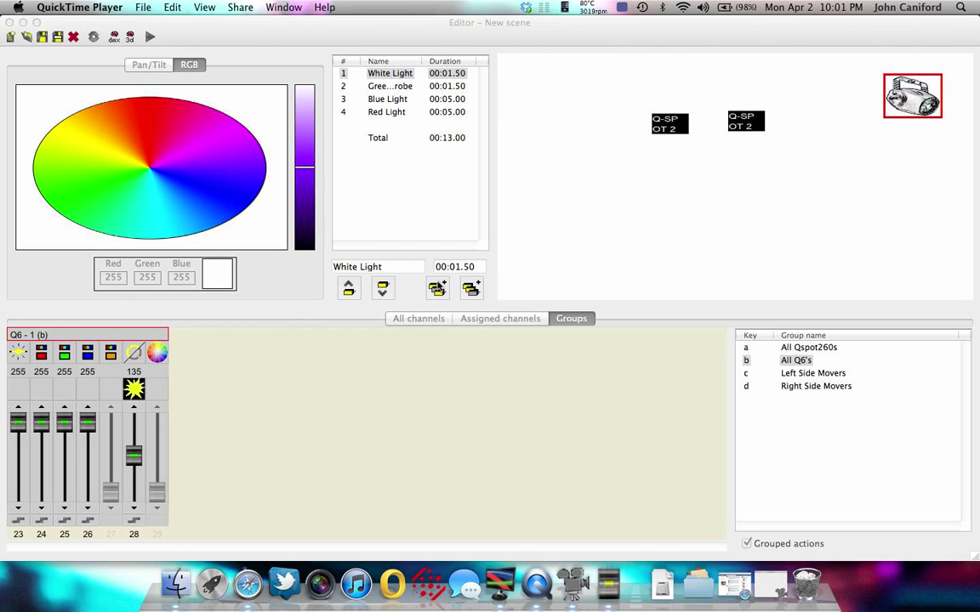
pyautogui.moveTo(134, 457); pyautogui.dragTo(127, 406)
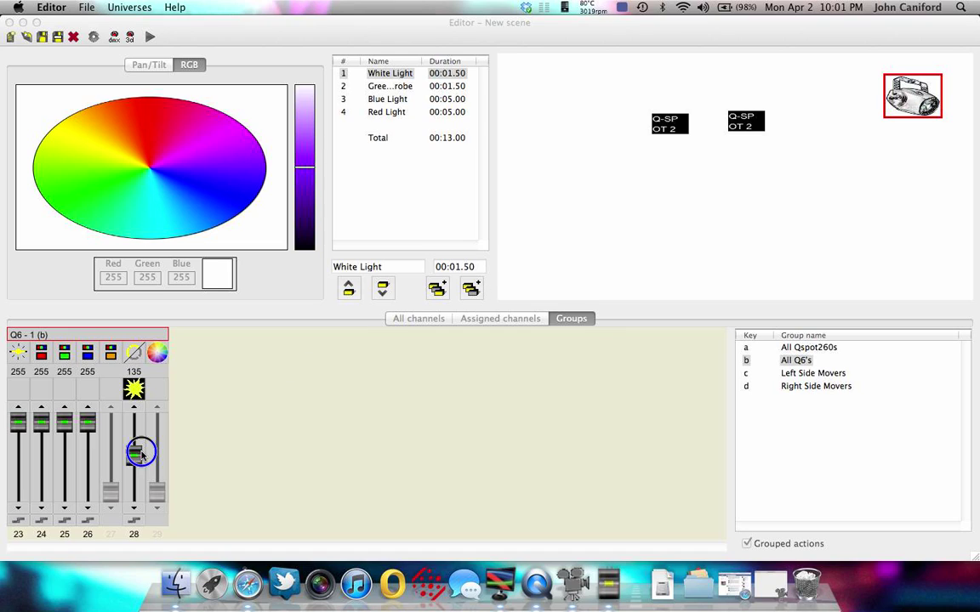
# - Delete the extra Red Light step that was added at the end of the scene
pyautogui.click(468, 291)
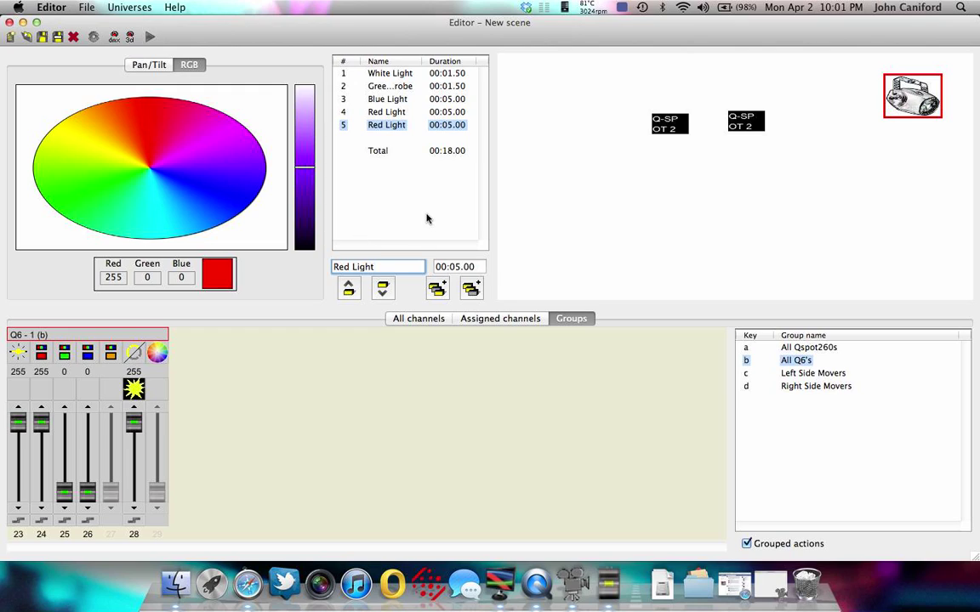
pyautogui.click(406, 73)
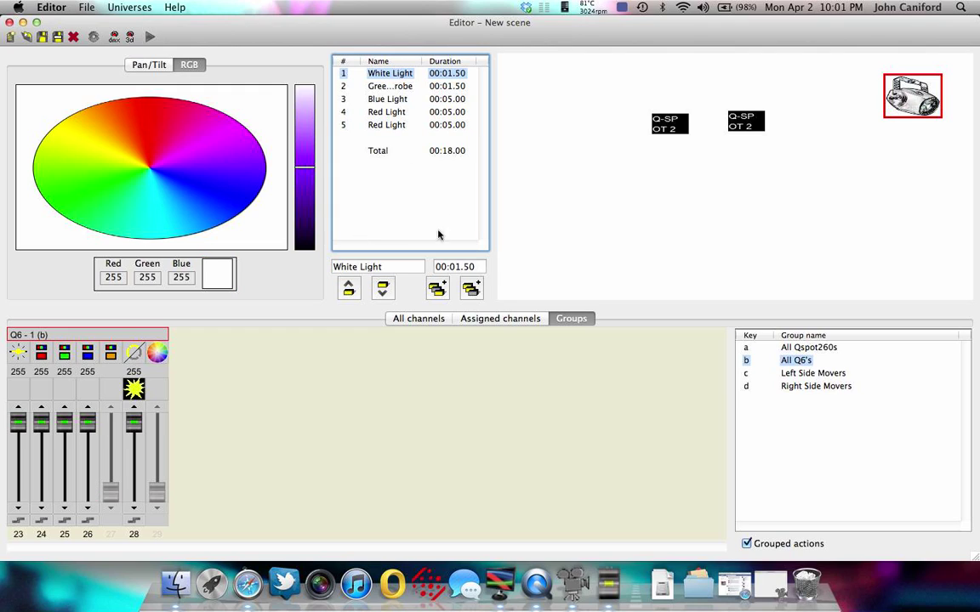
pyautogui.click(387, 125)
pyautogui.rightClick(388, 129)
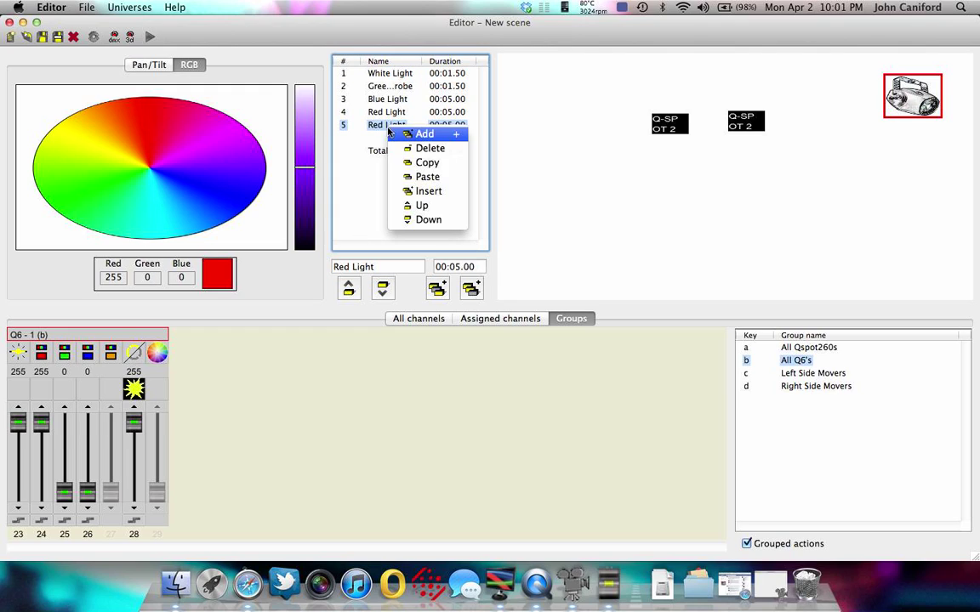
pyautogui.click(417, 144)
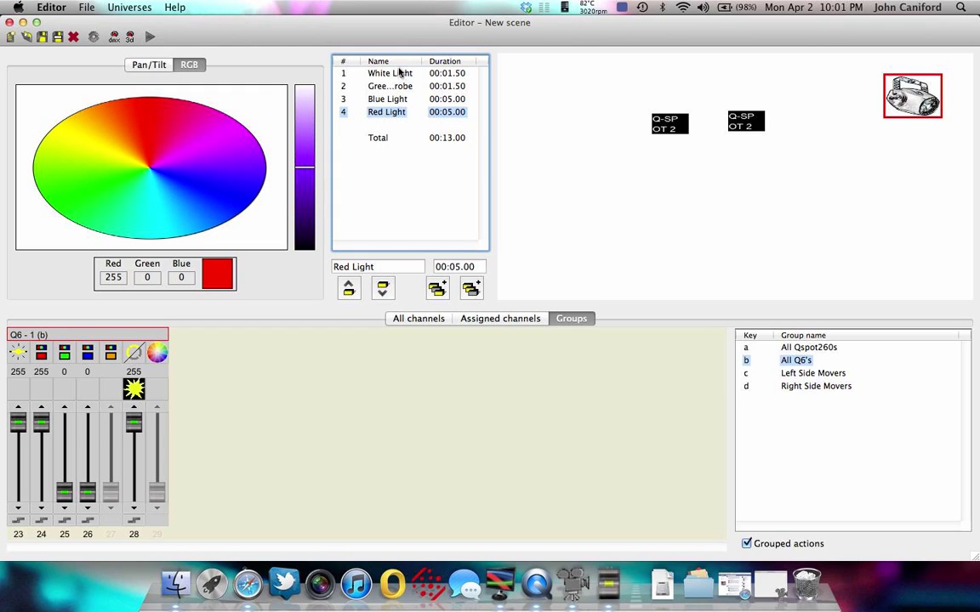
# - Insert a copy of White Light as step 2 and delete the surplus sixth step
pyautogui.click(362, 72)
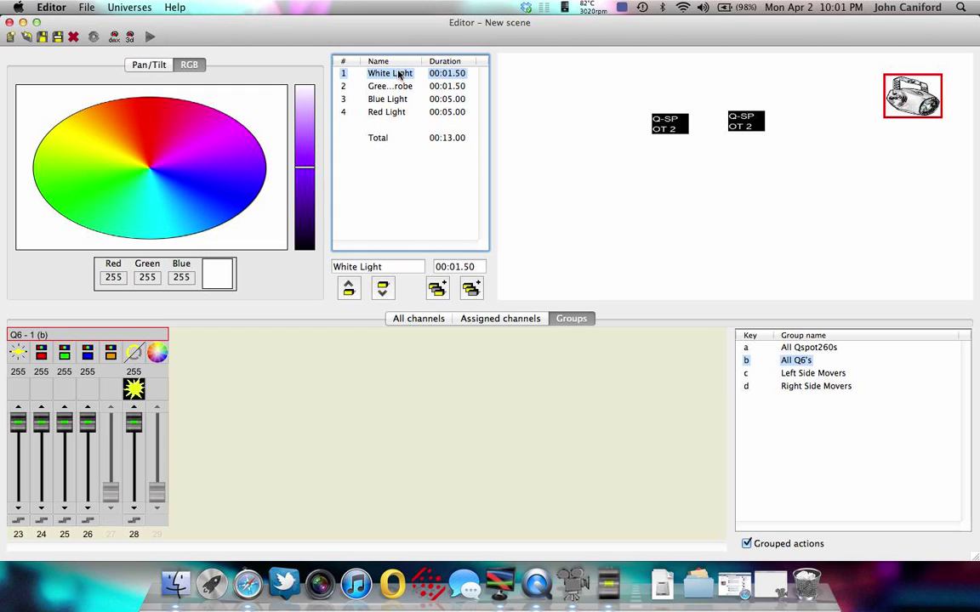
pyautogui.click(437, 290)
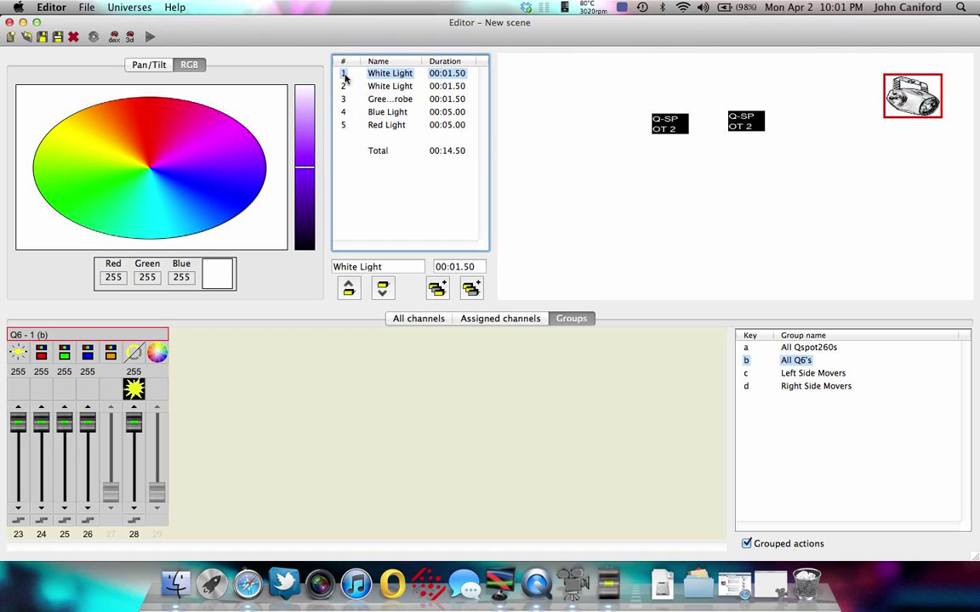
pyautogui.click(472, 291)
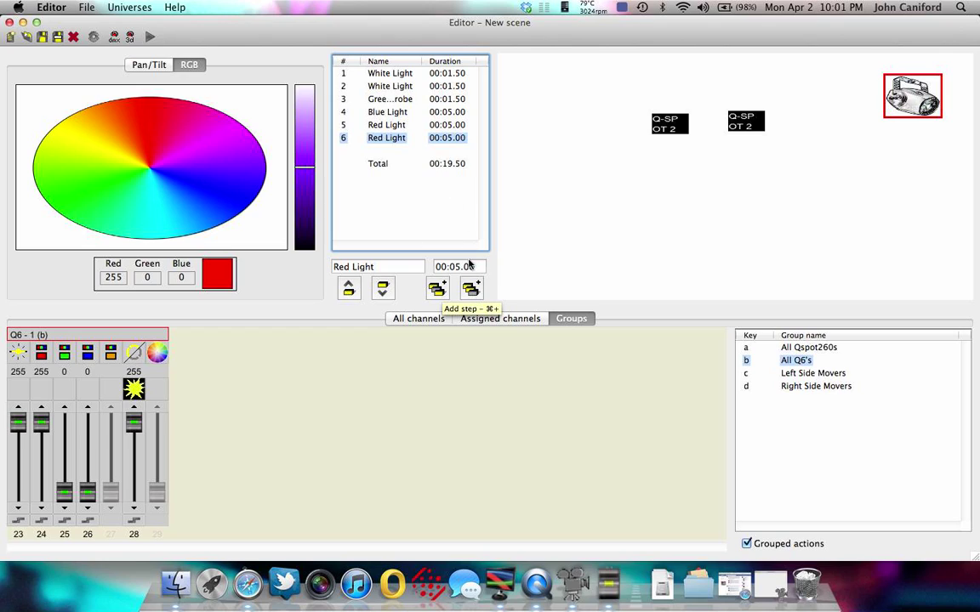
pyautogui.rightClick(388, 139)
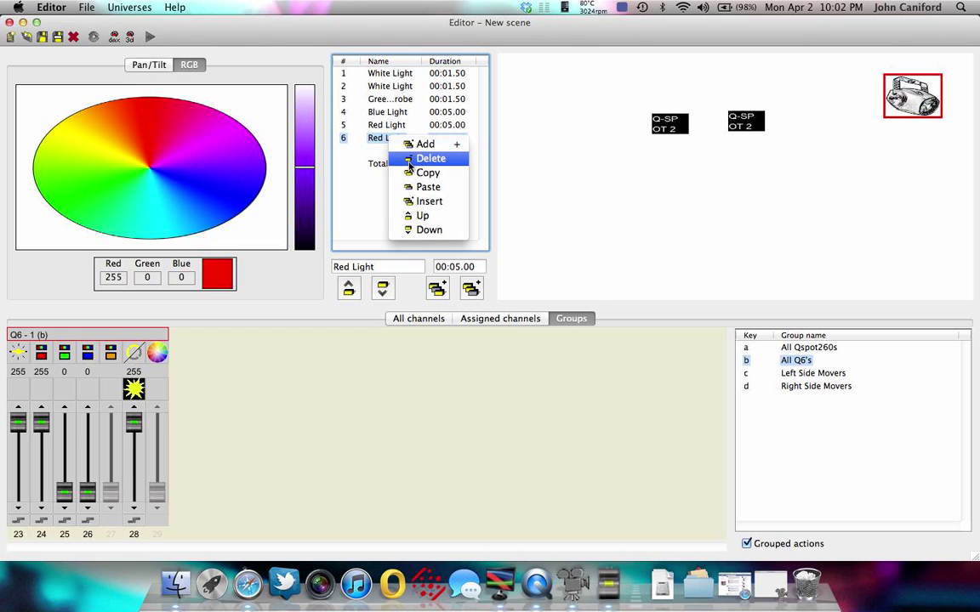
pyautogui.click(410, 161)
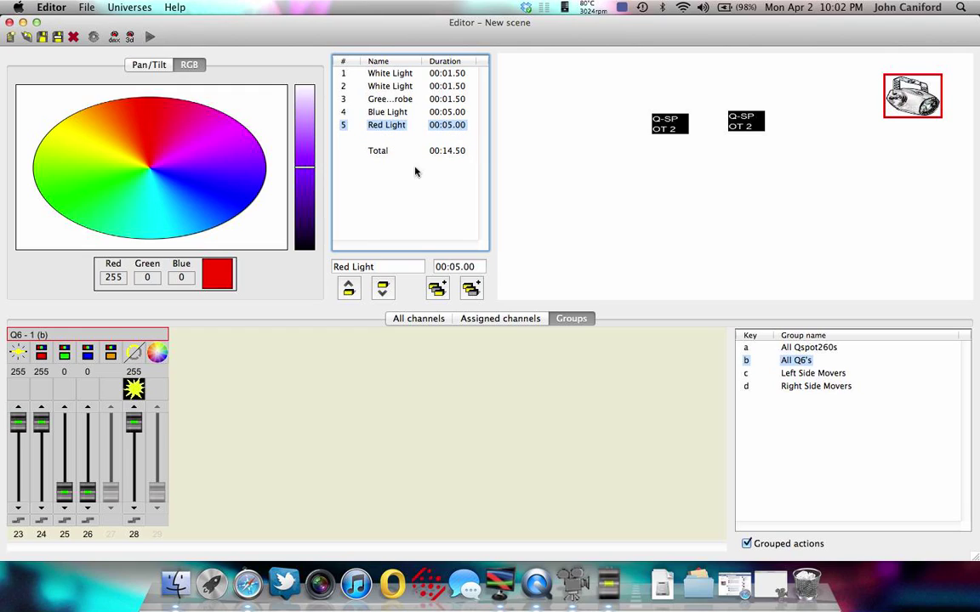
pyautogui.click(350, 74)
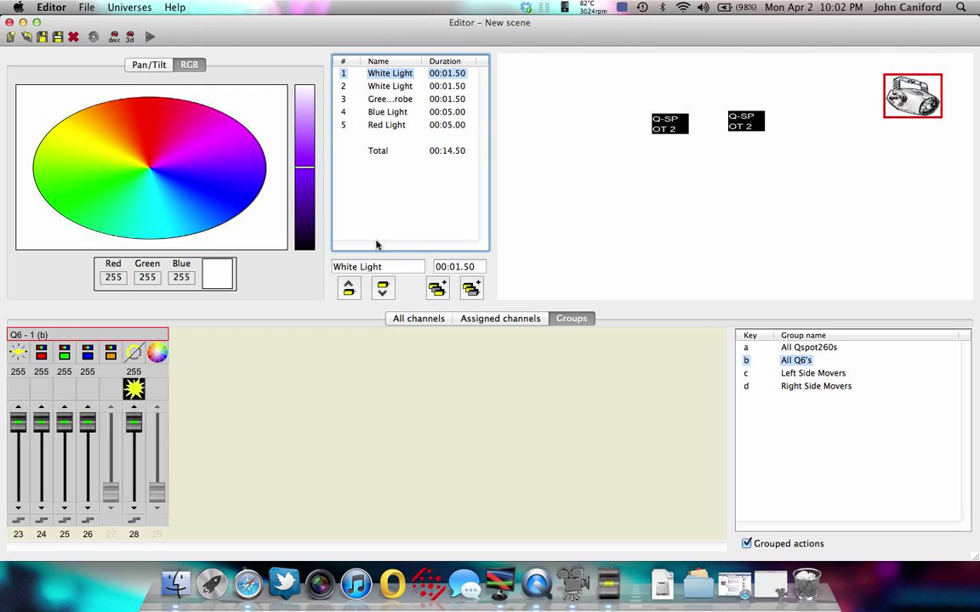
# - Name step 1 'Color Wheel Color' and set its colour on the RGB wheel to magenta (255, 0, 194)
pyautogui.tripleClick(386, 267)
pyautogui.write('Colo')
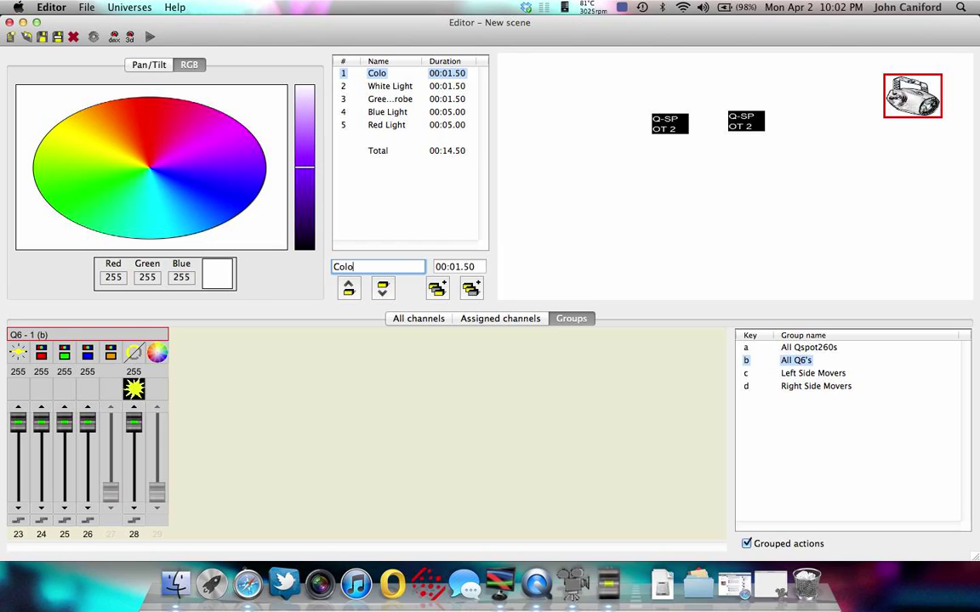
pyautogui.write('r Wheel ')
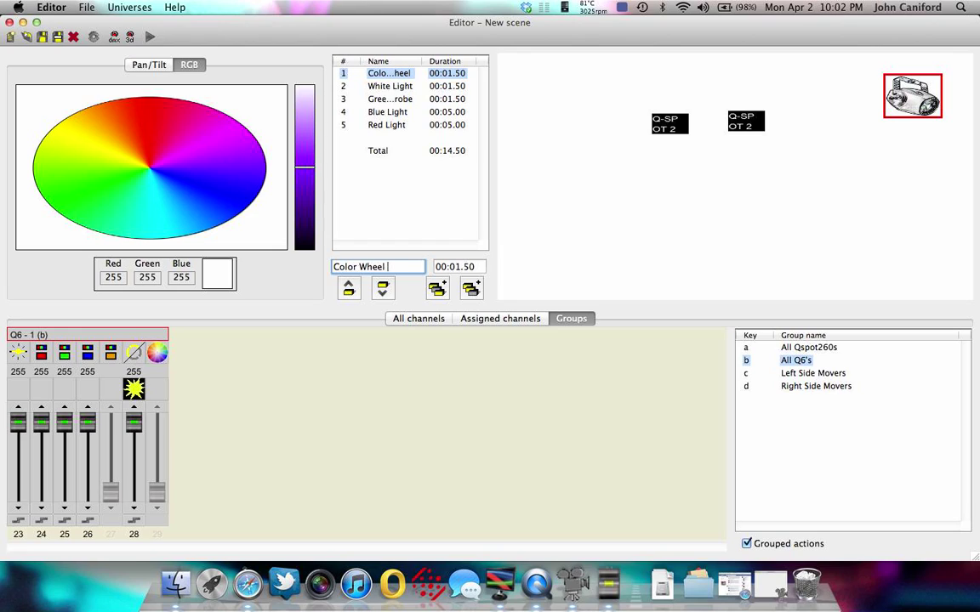
pyautogui.write('Color')
pyautogui.moveTo(158, 109)
pyautogui.mouseDown()
pyautogui.moveTo(181, 130)
pyautogui.moveTo(131, 127)
pyautogui.moveTo(120, 160)
pyautogui.moveTo(100, 166)
pyautogui.moveTo(105, 211)
pyautogui.moveTo(132, 224)
pyautogui.moveTo(179, 215)
pyautogui.moveTo(203, 164)
pyautogui.moveTo(179, 131)
pyautogui.moveTo(170, 137)
pyautogui.mouseUp()
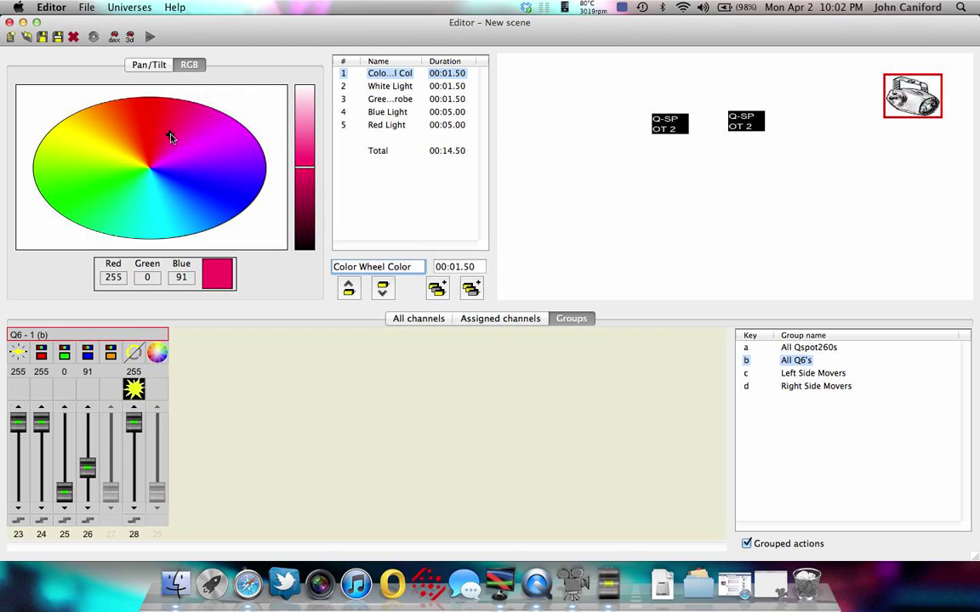
pyautogui.moveTo(169, 136); pyautogui.dragTo(128, 180)
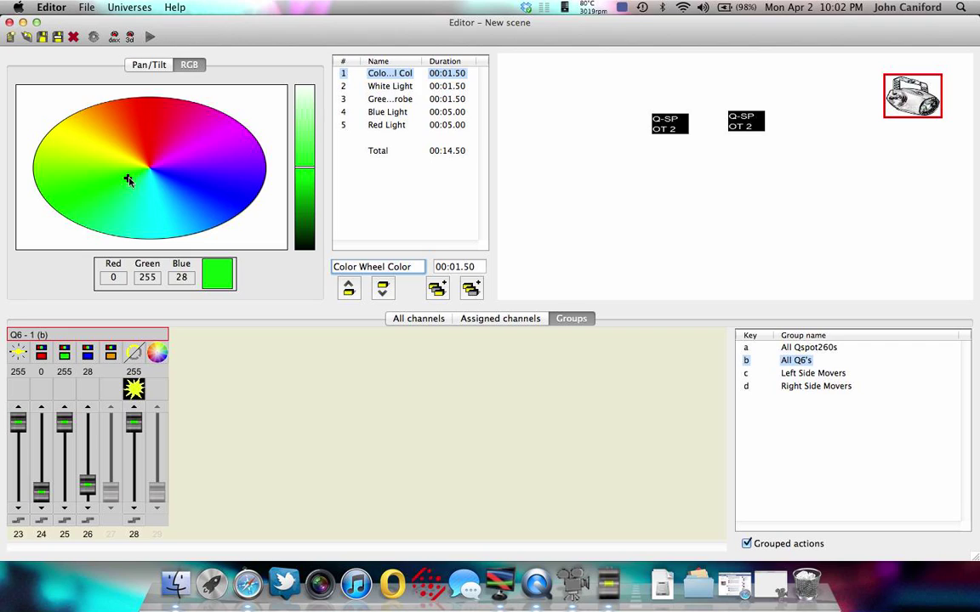
pyautogui.moveTo(128, 181)
pyautogui.mouseDown()
pyautogui.moveTo(120, 149)
pyautogui.moveTo(193, 192)
pyautogui.moveTo(153, 135)
pyautogui.moveTo(203, 163)
pyautogui.moveTo(175, 114)
pyautogui.moveTo(83, 165)
pyautogui.moveTo(204, 236)
pyautogui.moveTo(112, 174)
pyautogui.moveTo(212, 162)
pyautogui.moveTo(114, 201)
pyautogui.moveTo(161, 144)
pyautogui.moveTo(199, 142)
pyautogui.moveTo(142, 125)
pyautogui.moveTo(118, 161)
pyautogui.moveTo(93, 127)
pyautogui.moveTo(219, 131)
pyautogui.moveTo(202, 127)
pyautogui.mouseUp()
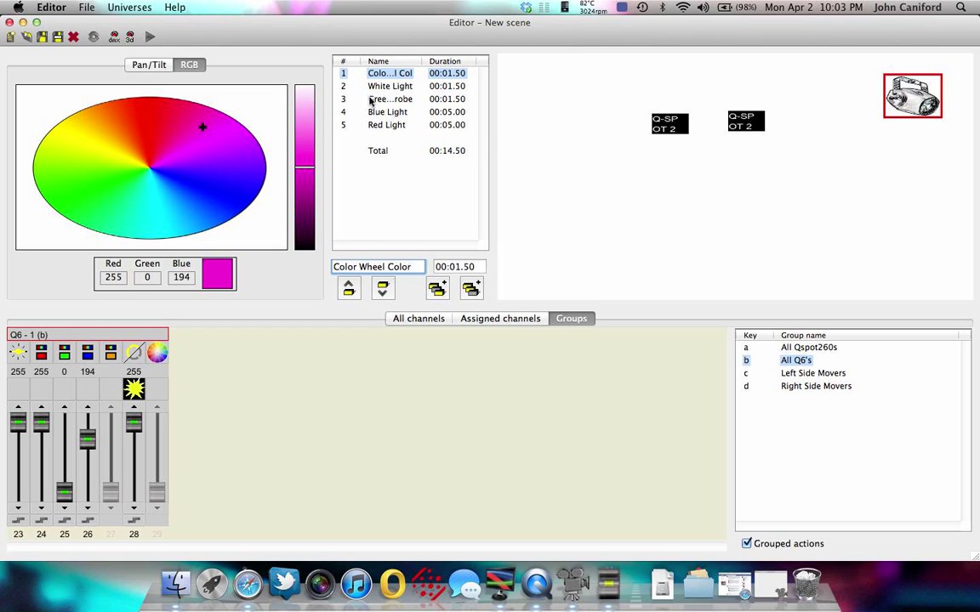
pyautogui.click(150, 38)
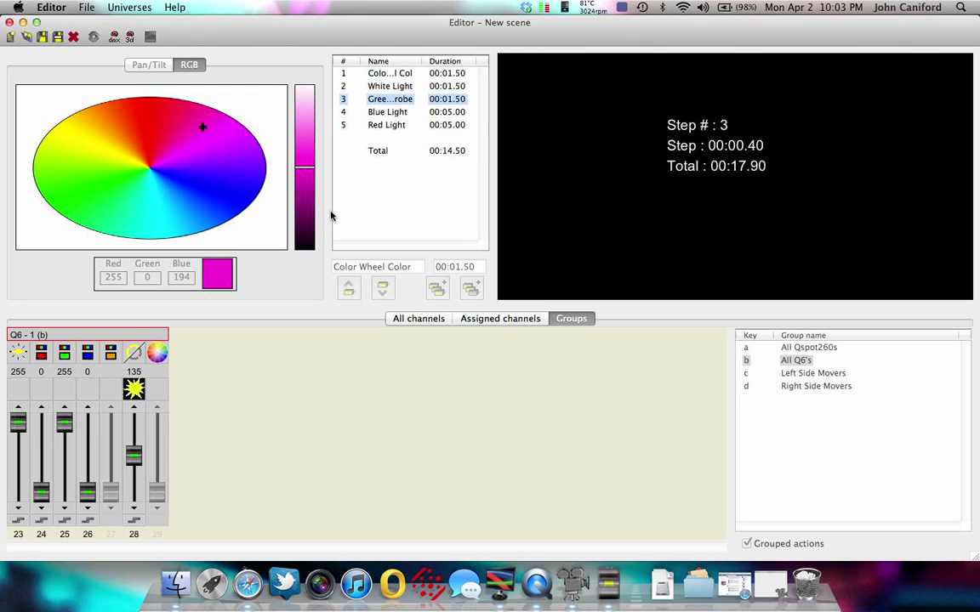
pyautogui.click(151, 37)
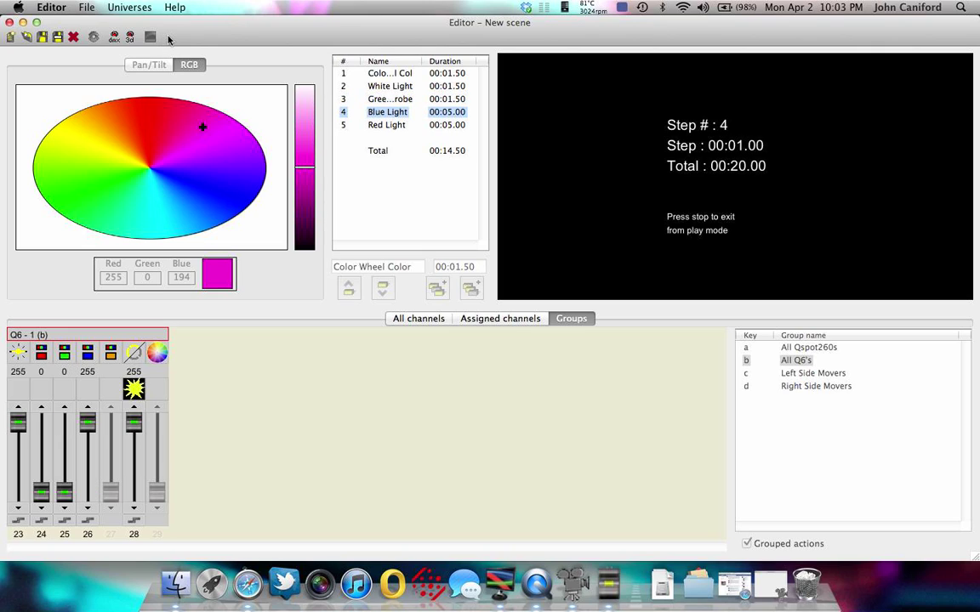
pyautogui.click(150, 37)
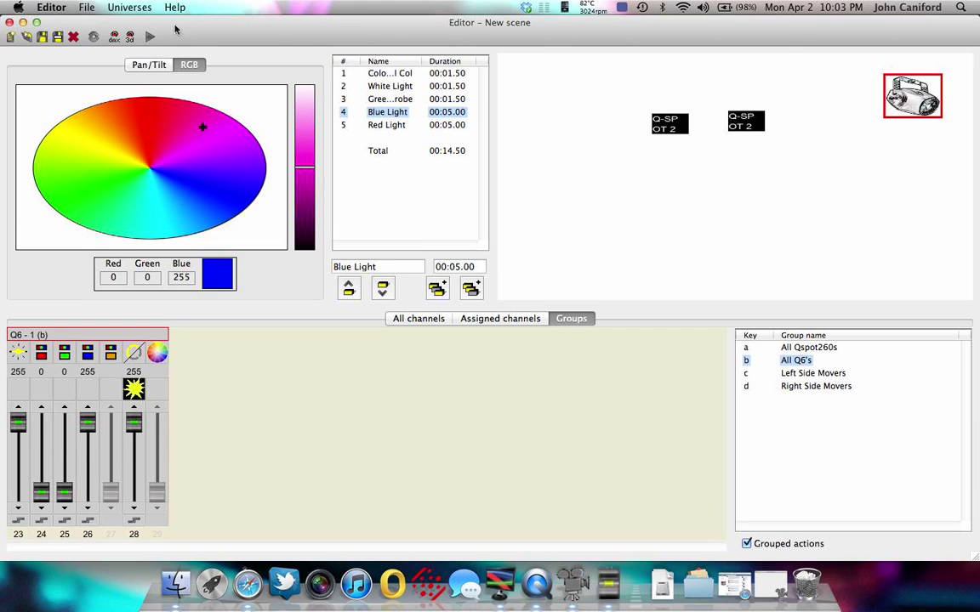
# - Save the scene in the scenes folder as 'Q6 – Red Blue Green Strobe Pink.sce'
pyautogui.click(40, 37)
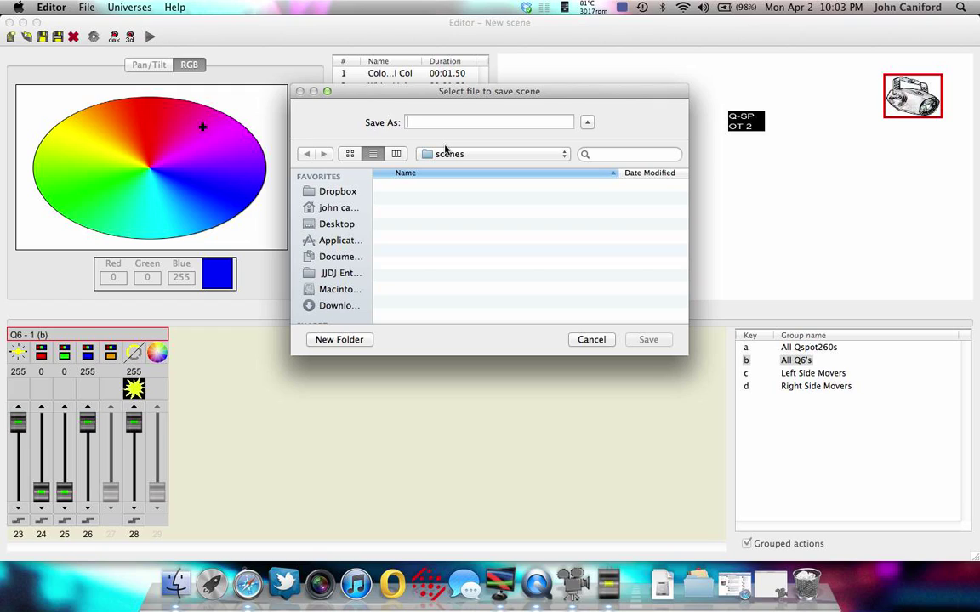
pyautogui.write('Q6 -')
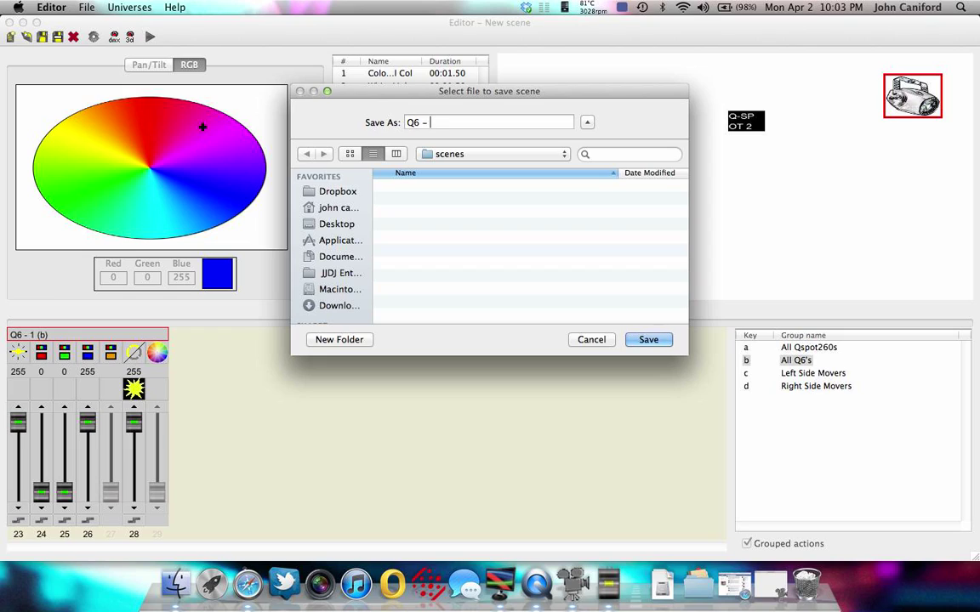
pyautogui.write(' Red G')
pyautogui.moveTo(551, 95); pyautogui.dragTo(653, 233)
pyautogui.press('BackSpace')
pyautogui.write('Blue Green Strobe Pink')
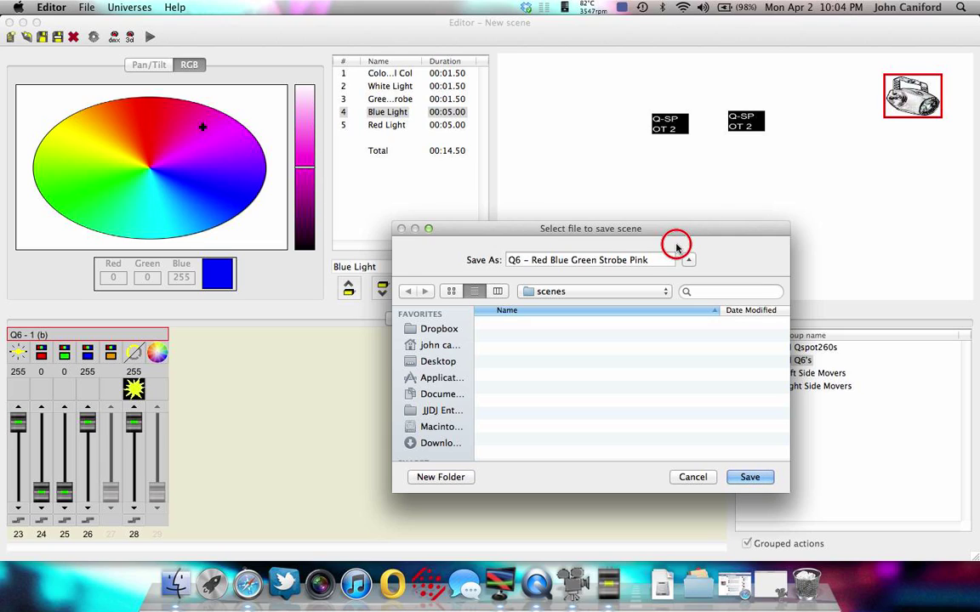
pyautogui.moveTo(681, 230); pyautogui.dragTo(495, 173)
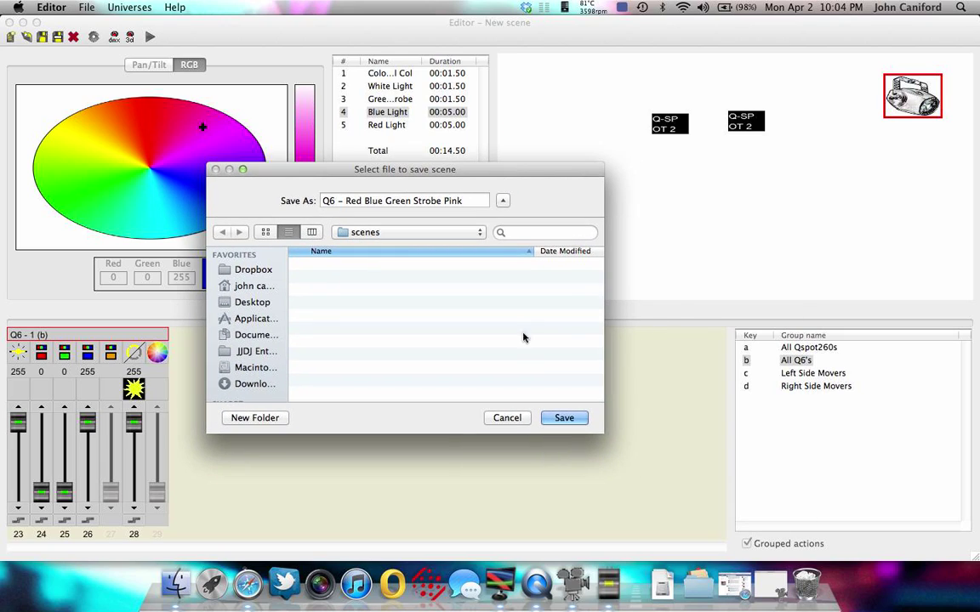
pyautogui.click(567, 420)
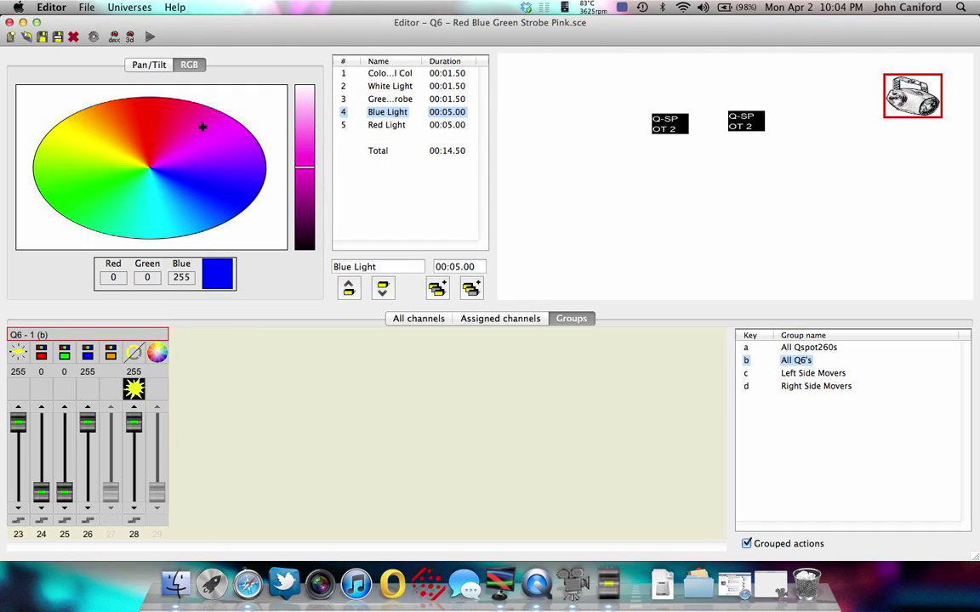
# - In the Save As dialog, create a new folder named Qspot inside scenes
pyautogui.click(41, 38)
pyautogui.click(57, 36)
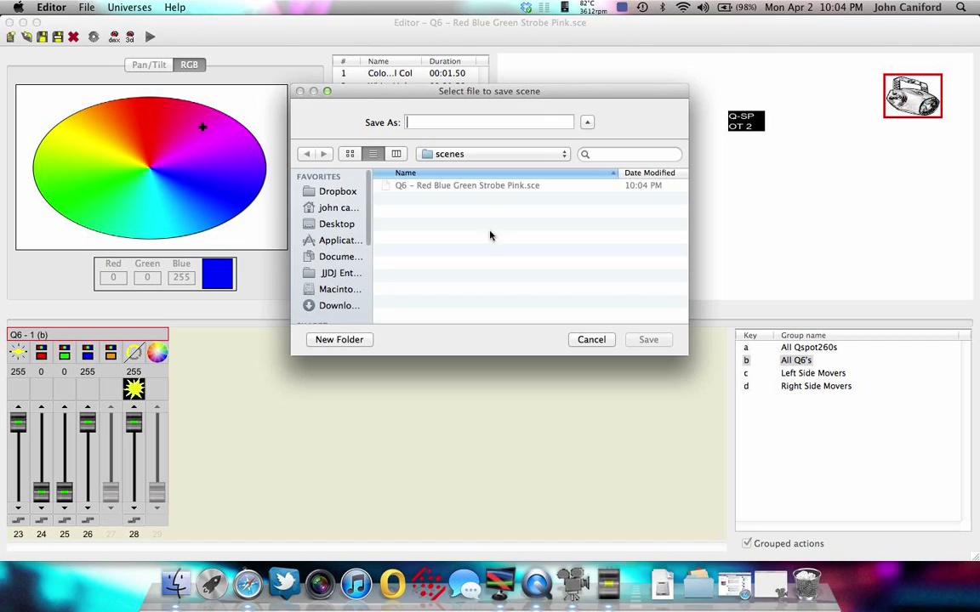
pyautogui.click(340, 339)
pyautogui.write('Qspot')
pyautogui.press('Return')
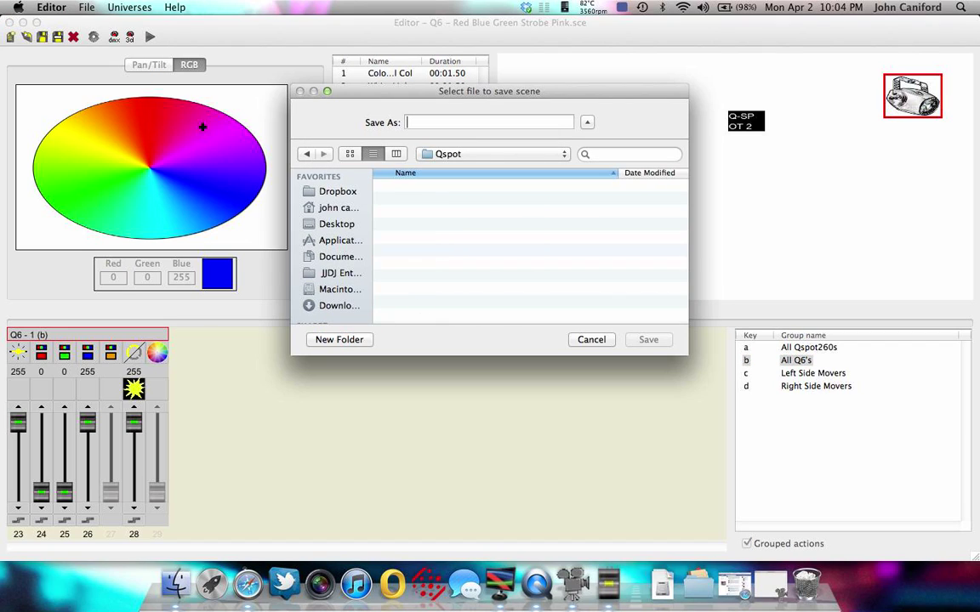
# - Go back up to the scenes folder and create a Q6 folder there
pyautogui.click(511, 160)
pyautogui.click(513, 160)
pyautogui.click(508, 158)
pyautogui.click(507, 175)
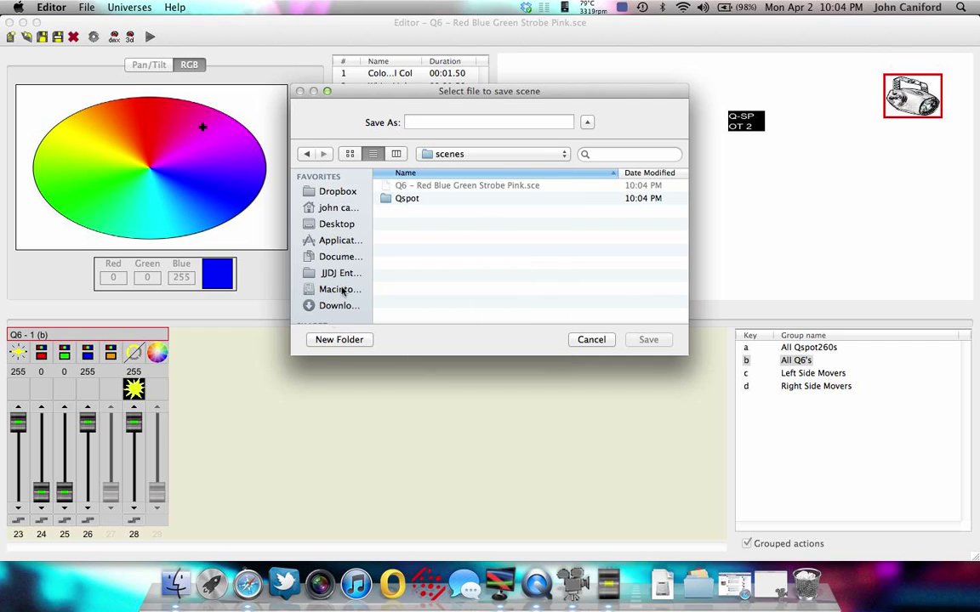
pyautogui.click(334, 341)
pyautogui.write('Q6')
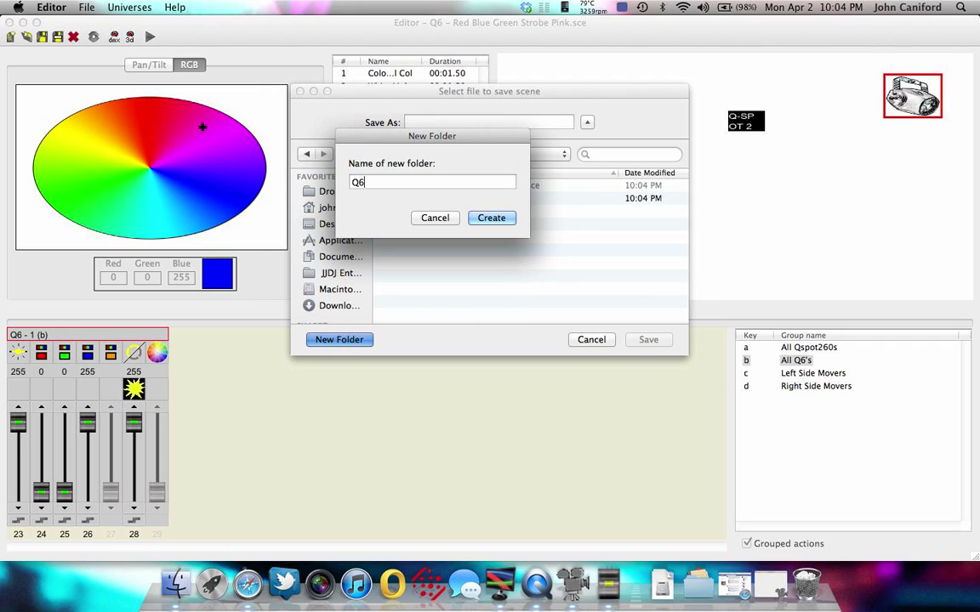
pyautogui.press('Return')
# - Return to scenes, create a Custom Scene folder, and cancel the dialog without saving
pyautogui.click(446, 156)
pyautogui.click(447, 156)
pyautogui.click(449, 156)
pyautogui.click(450, 169)
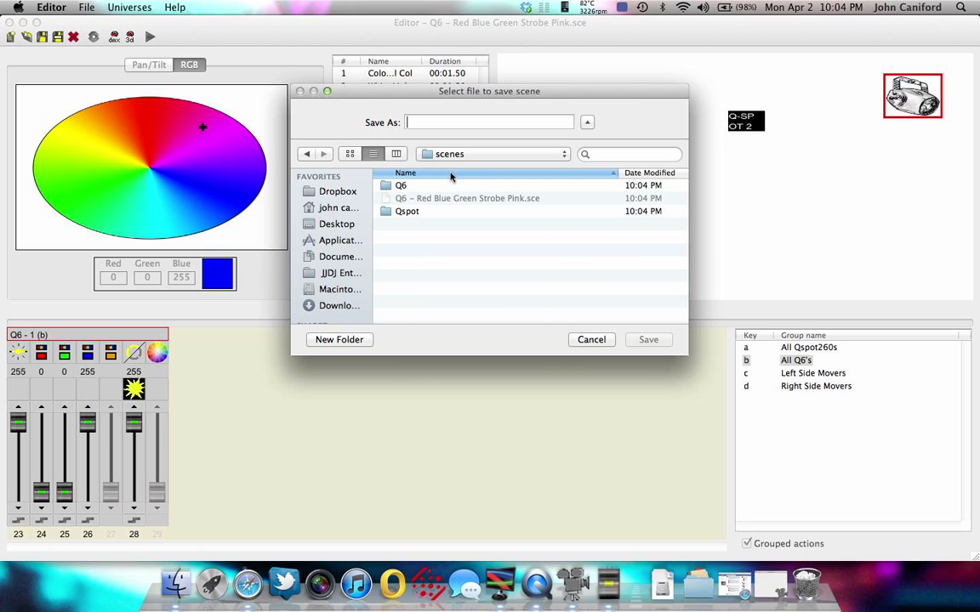
pyautogui.click(324, 340)
pyautogui.write('Custom Scene')
pyautogui.press('Return')
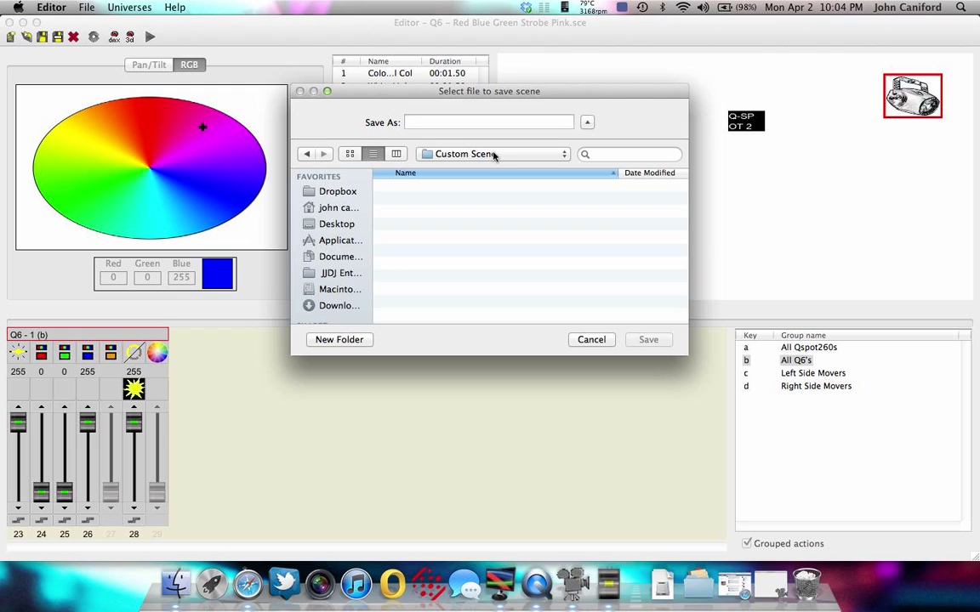
pyautogui.click(593, 342)
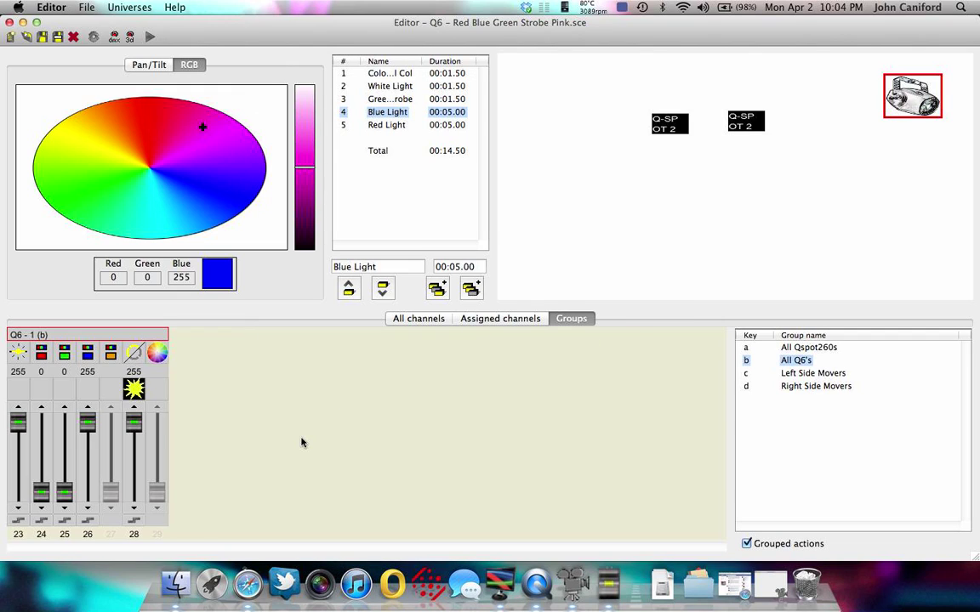